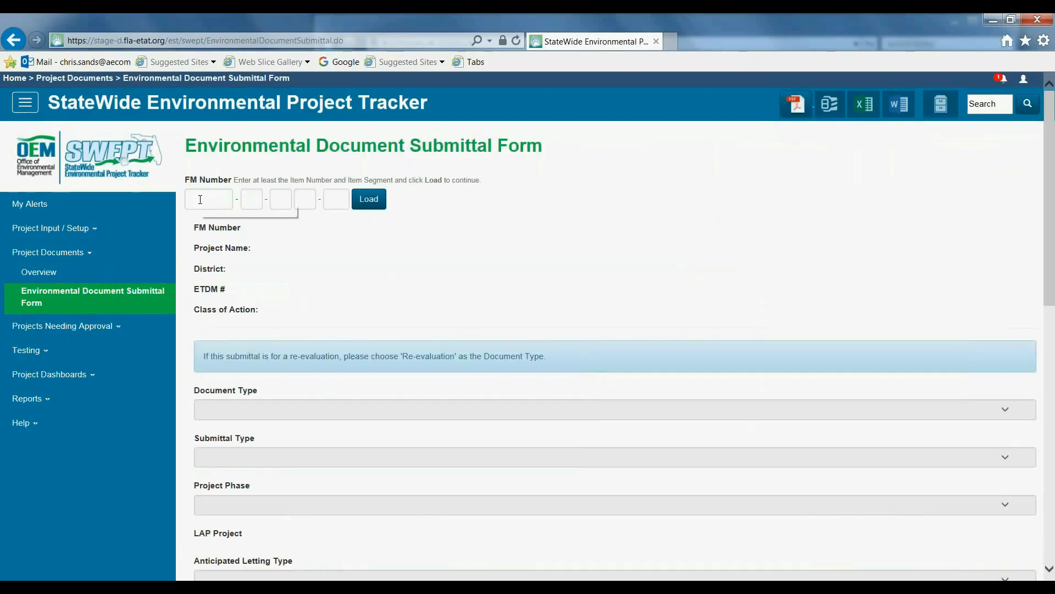
{"action": "left_click", "coordinate": [369, 201]}
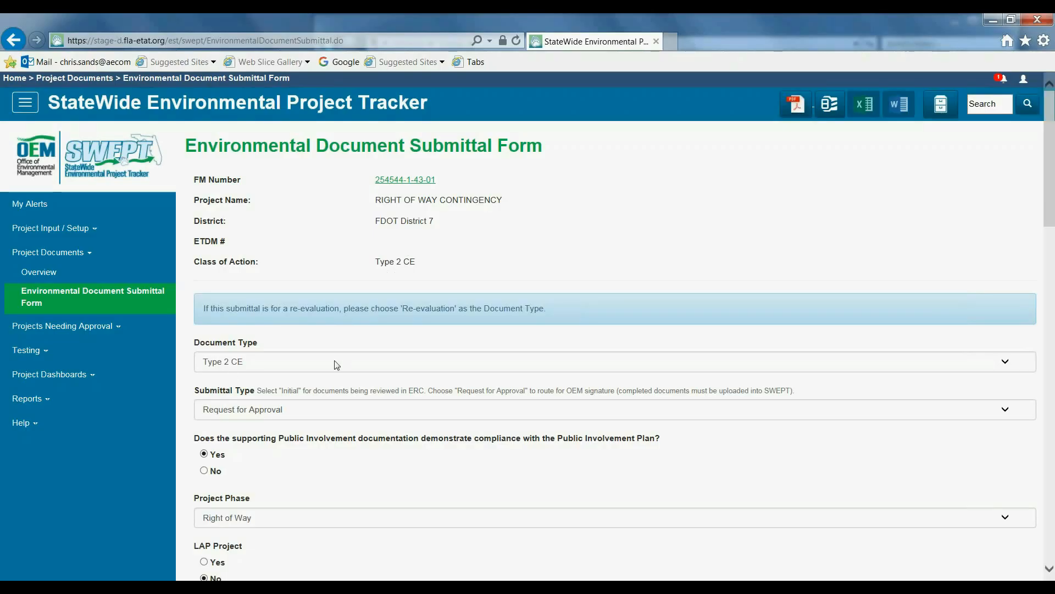
{"action": "left_click", "coordinate": [269, 361]}
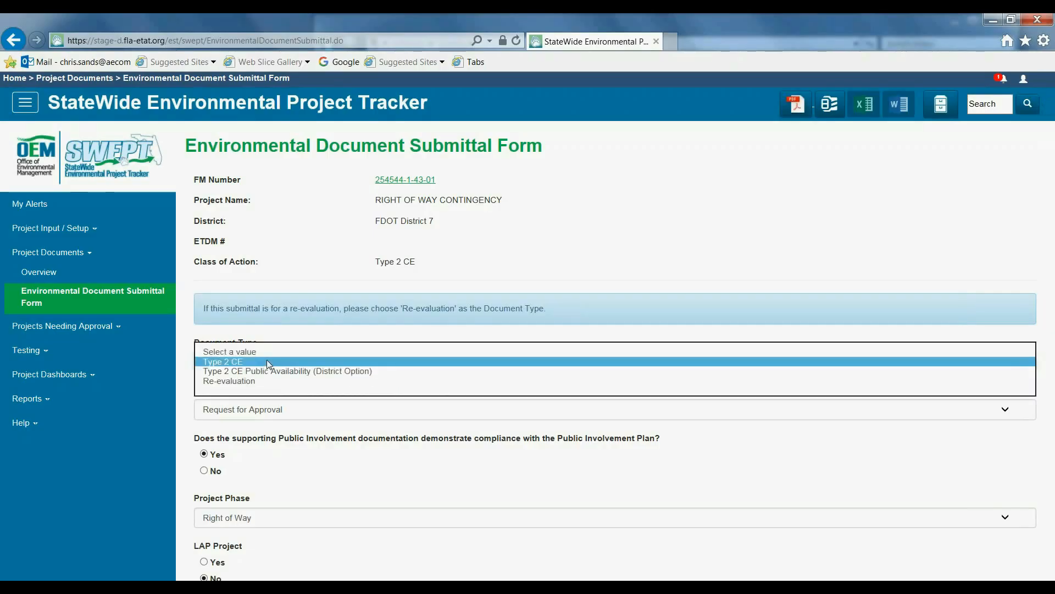
{"action": "left_click", "coordinate": [267, 362]}
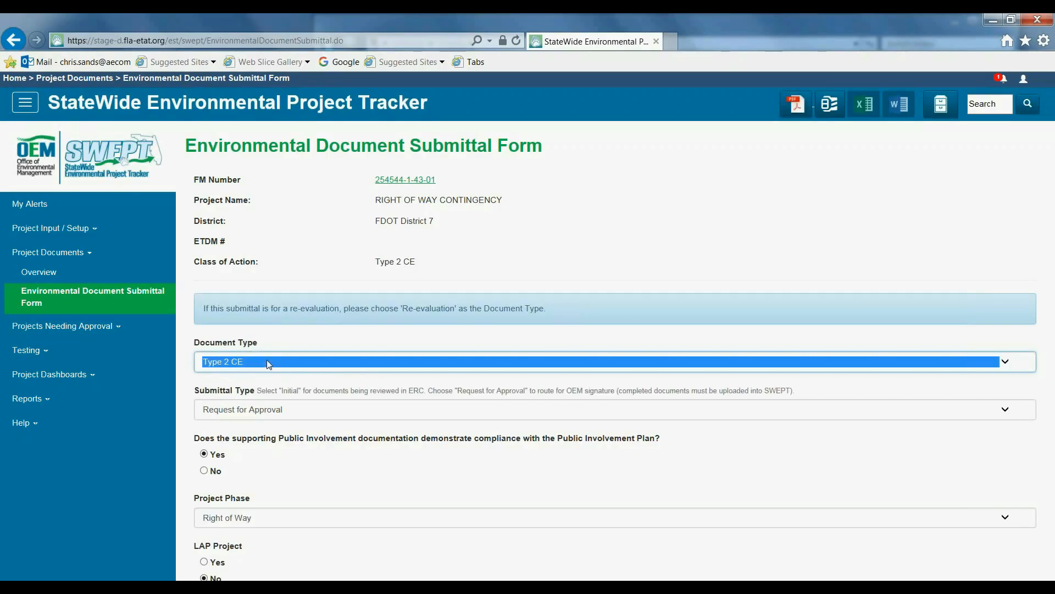
Step: Set the submittal type to Initial and the project phase to Right of Way
{"action": "left_click", "coordinate": [356, 410]}
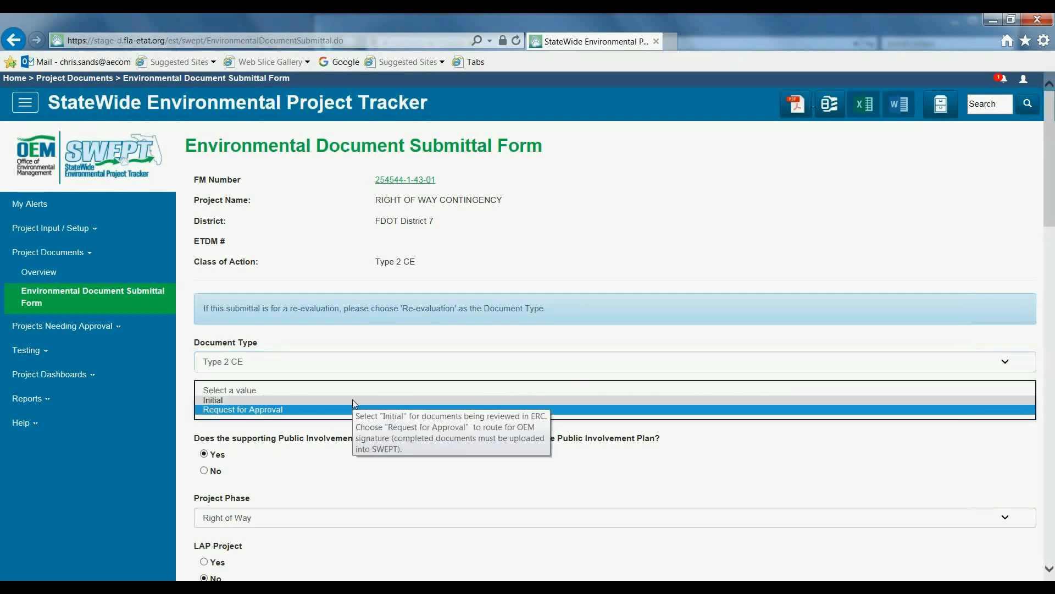
{"action": "left_click", "coordinate": [352, 399]}
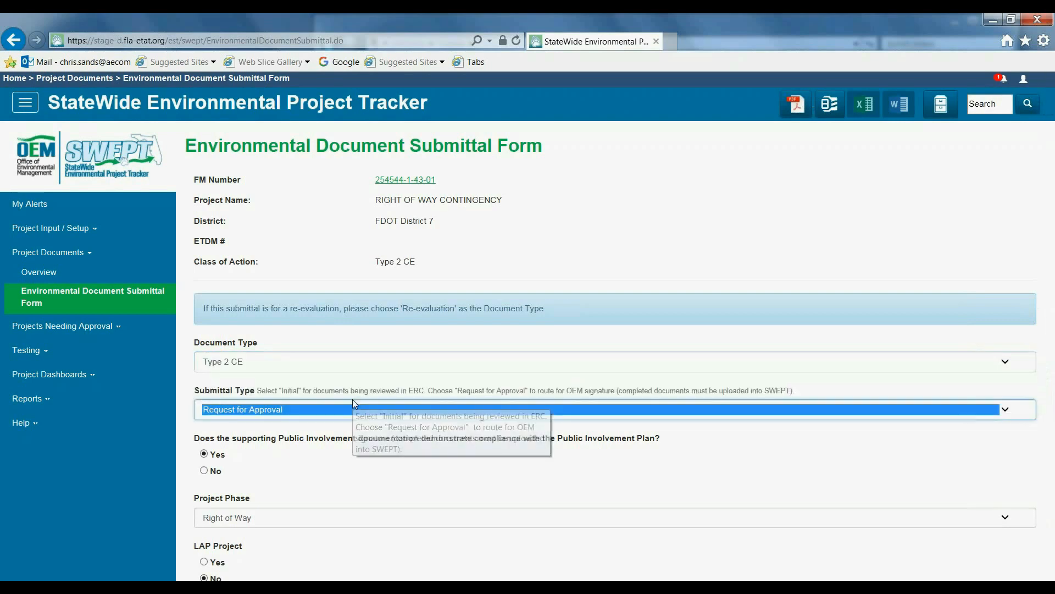
{"action": "scroll", "coordinate": [384, 360], "scroll_direction": "down", "scroll_amount": 3}
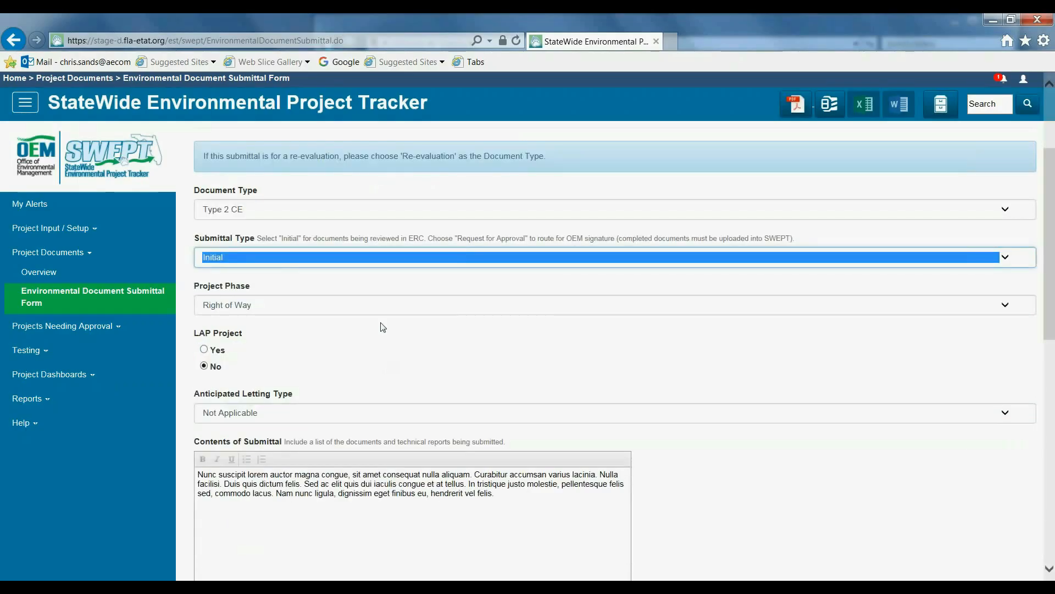
{"action": "left_click", "coordinate": [371, 304]}
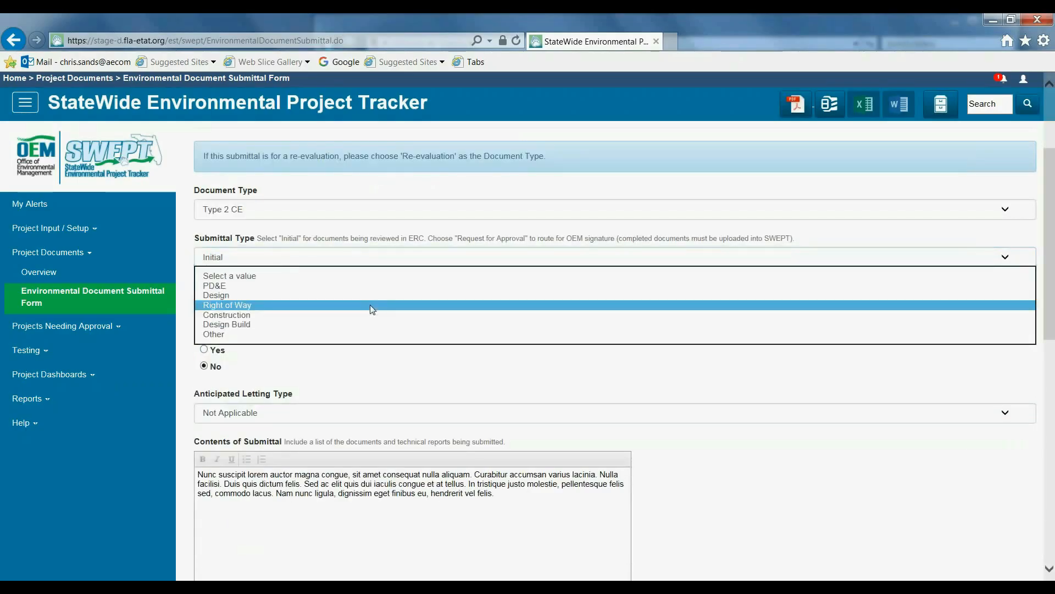
{"action": "left_click", "coordinate": [371, 304]}
{"action": "left_click", "coordinate": [379, 364]}
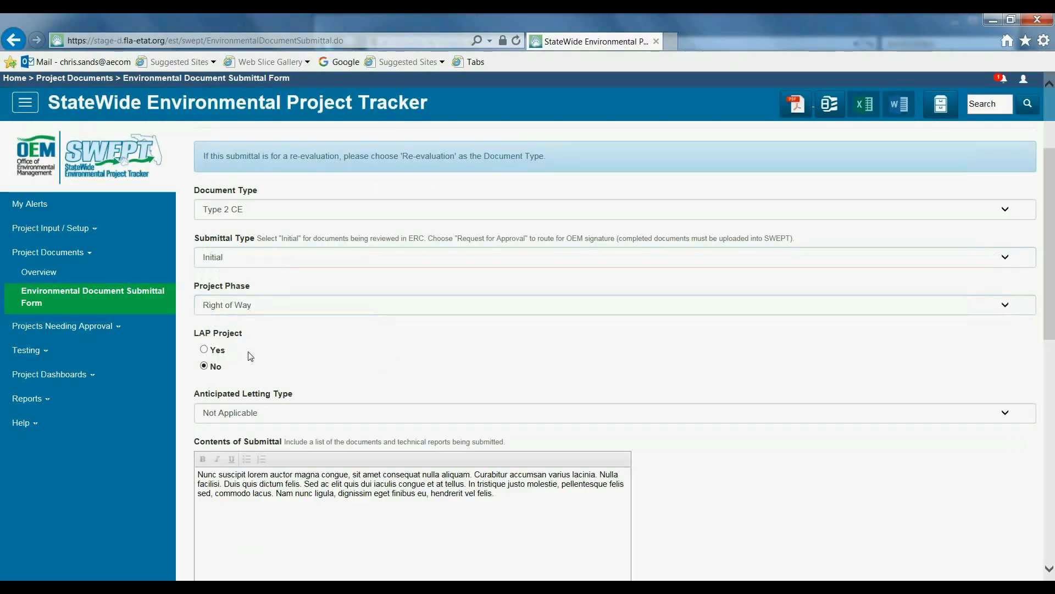
Step: Set the anticipated letting type to Design-Build and list the Type 2 CE, its supporting documentation and both technical studies as submittal contents
{"action": "scroll", "coordinate": [249, 357], "scroll_direction": "down", "scroll_amount": 3}
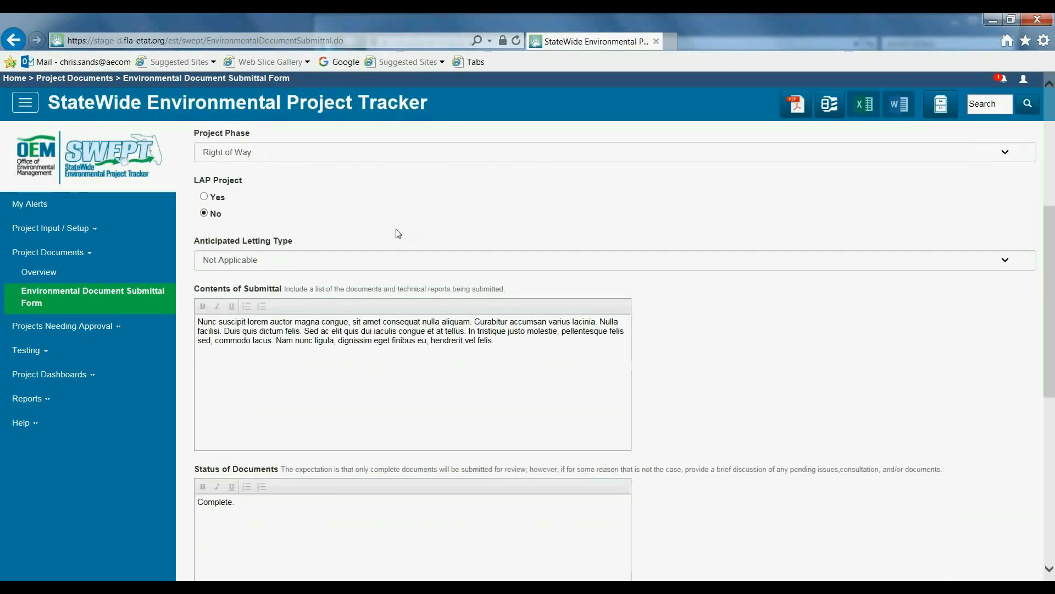
{"action": "left_click", "coordinate": [372, 260]}
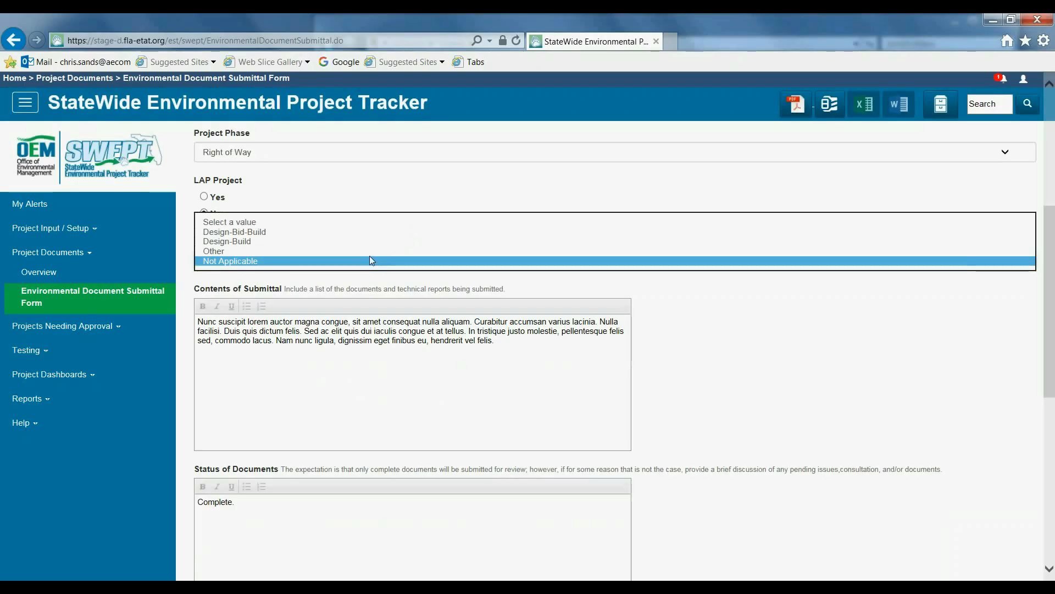
{"action": "left_click", "coordinate": [366, 246]}
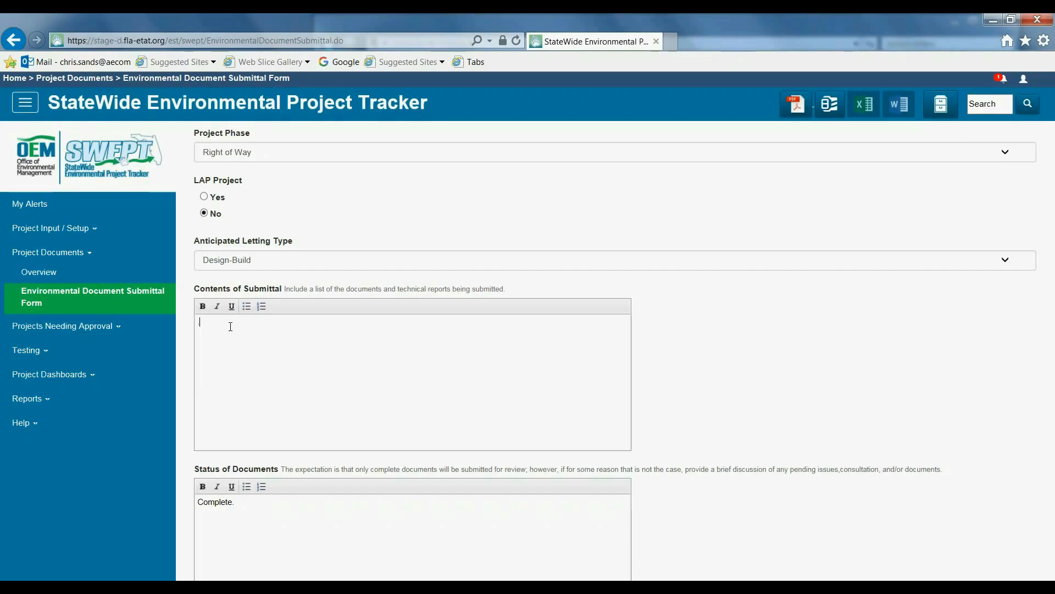
{"action": "type", "text": "Type 2 CE Supporting Documentation for Type 2 CE Technical Study Number One for This Project. Technical Study Number Two for This Project. Additional Supporting Documentation."}
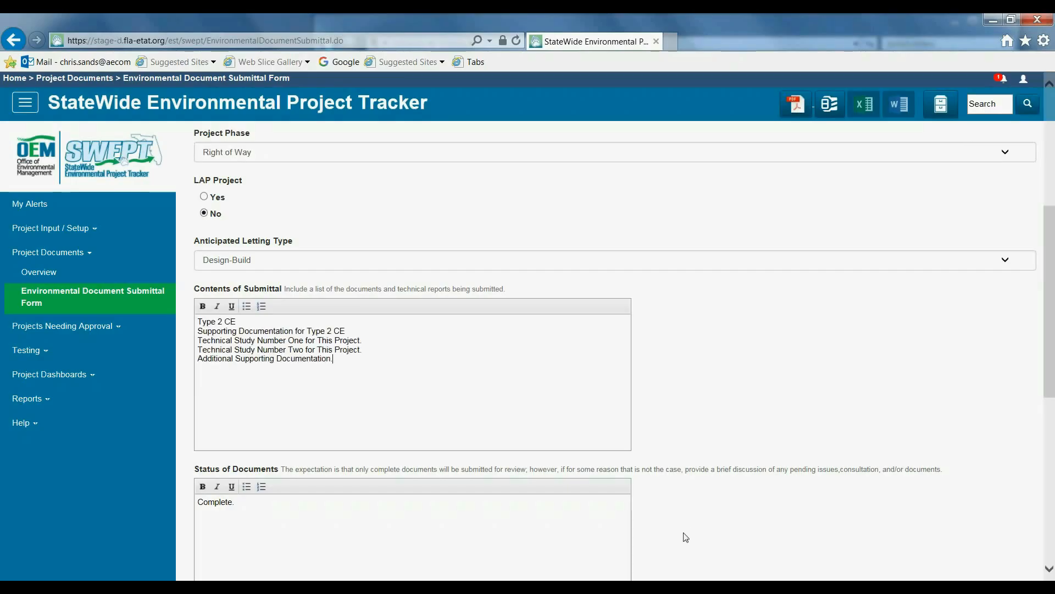
Step: Review the document status, cooperating agencies and District Quality Control Completion Date at the end of the form
{"action": "scroll", "coordinate": [683, 537], "scroll_direction": "down", "scroll_amount": 3}
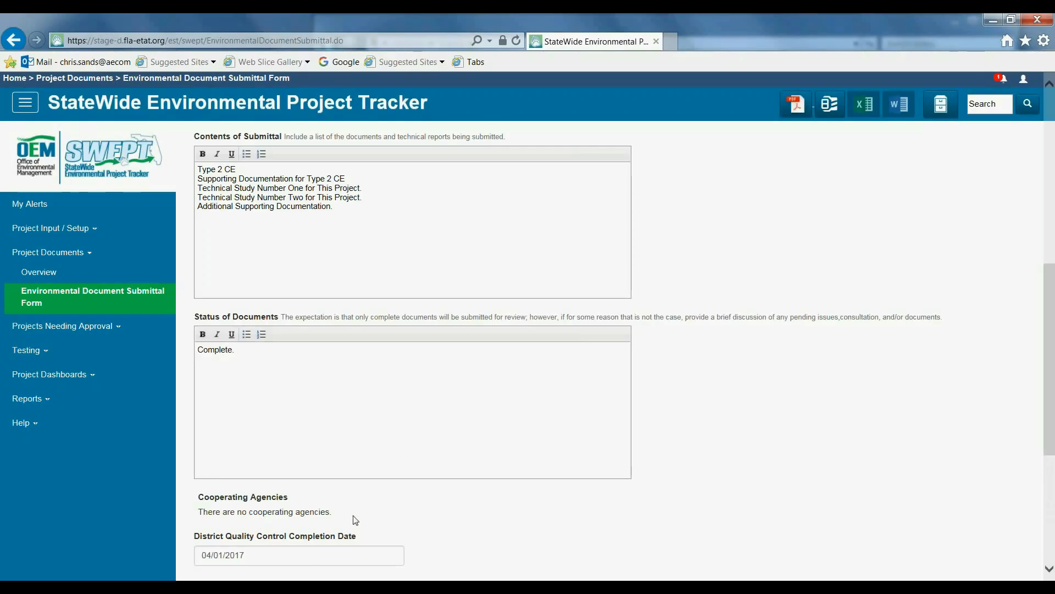
{"action": "scroll", "coordinate": [426, 513], "scroll_direction": "down", "scroll_amount": 5}
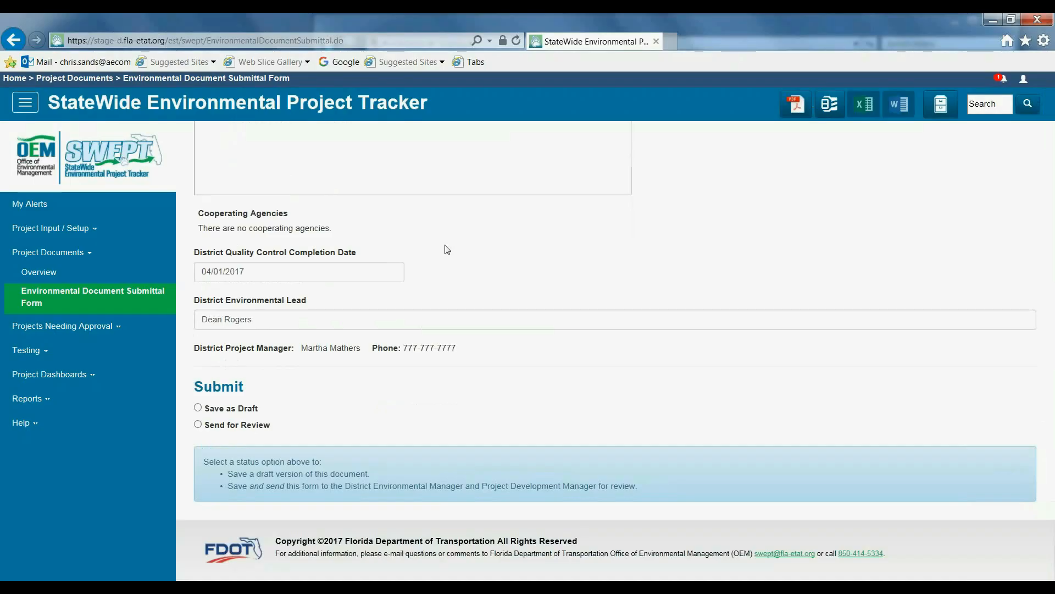
{"action": "left_click", "coordinate": [279, 273]}
{"action": "left_click", "coordinate": [444, 296]}
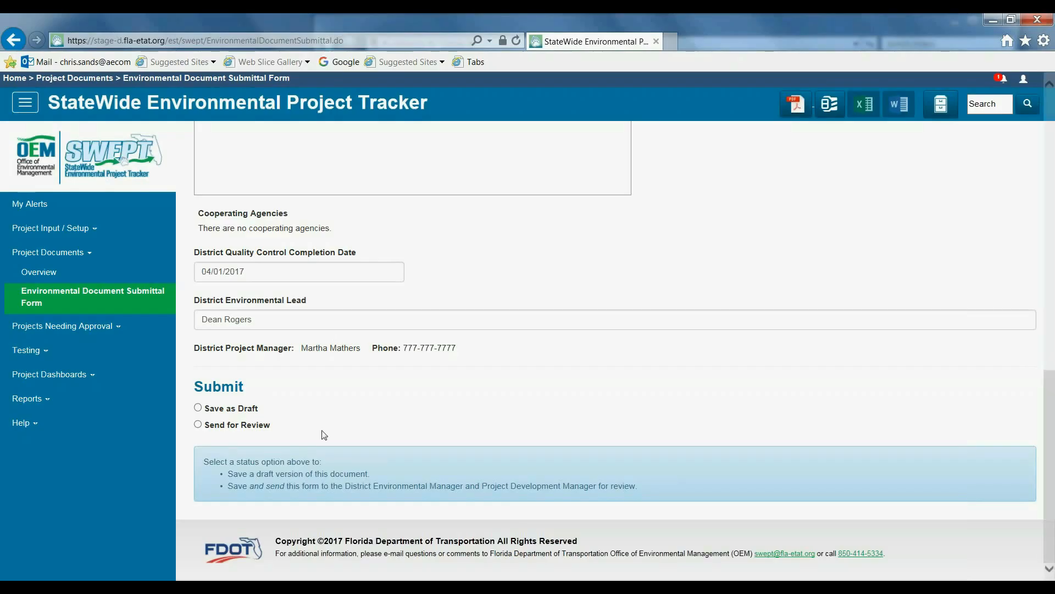
Step: Save the submittal form as a draft and submit it with the Send for Review option
{"action": "left_click", "coordinate": [198, 408]}
{"action": "left_click", "coordinate": [212, 456]}
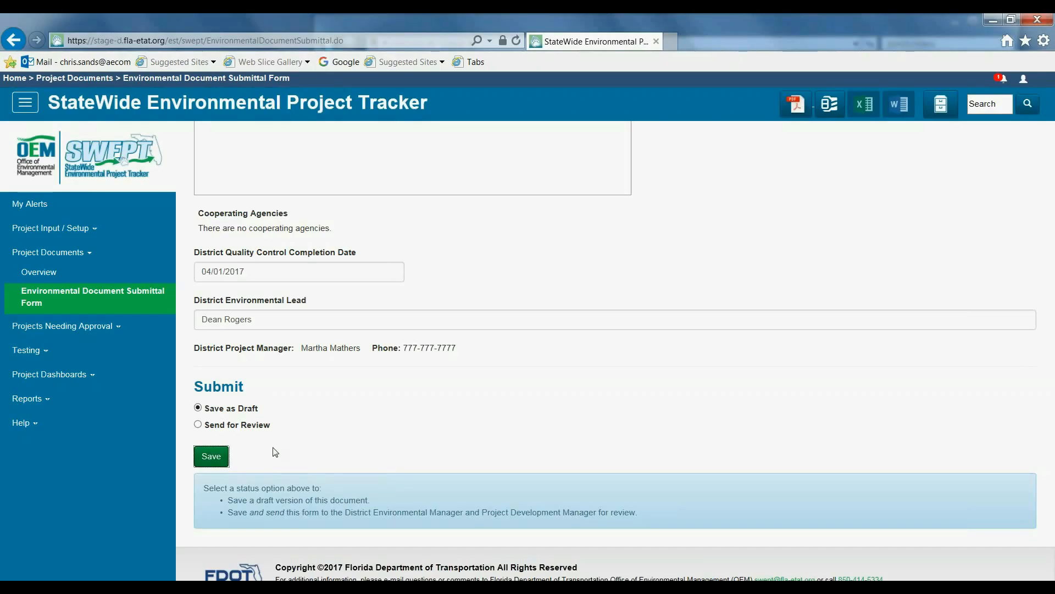
{"action": "left_click", "coordinate": [198, 424]}
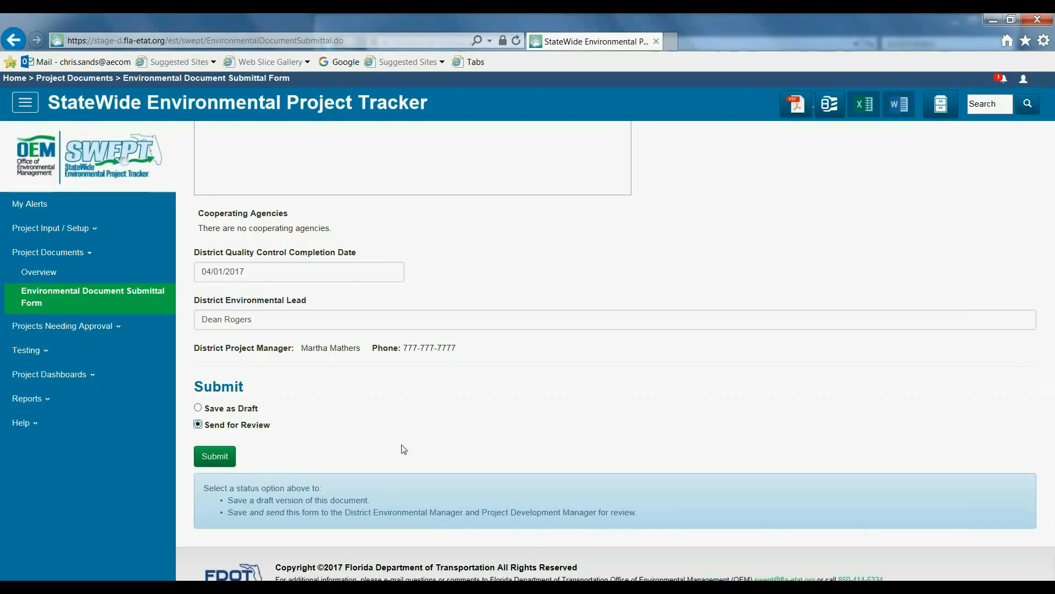
{"action": "left_click", "coordinate": [215, 456]}
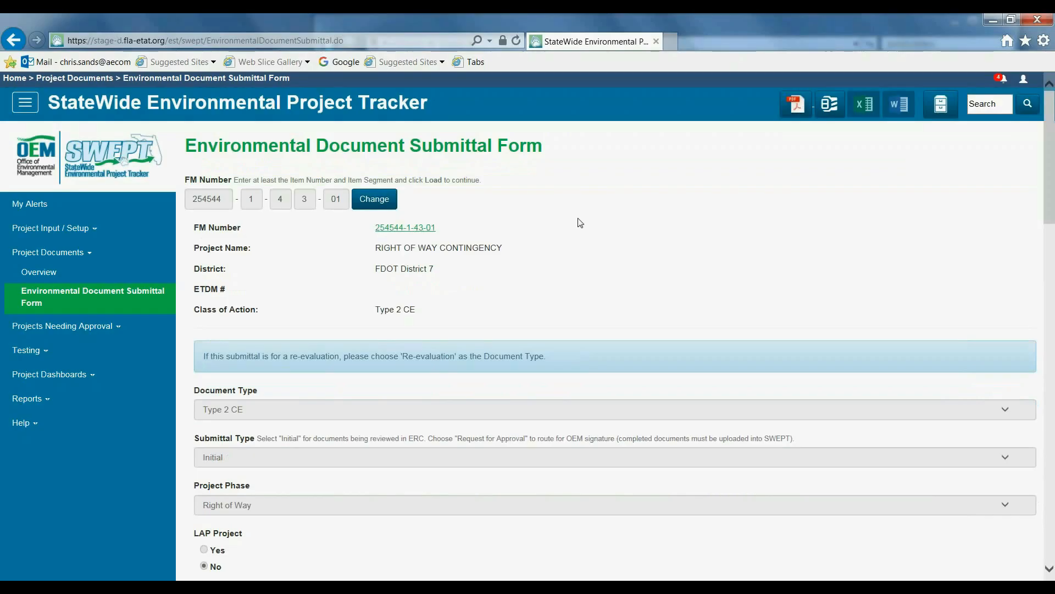
Step: Certify that the submitted document is complete and ready for review or approval, and submit the certification
{"action": "scroll", "coordinate": [578, 221], "scroll_direction": "down", "scroll_amount": 3}
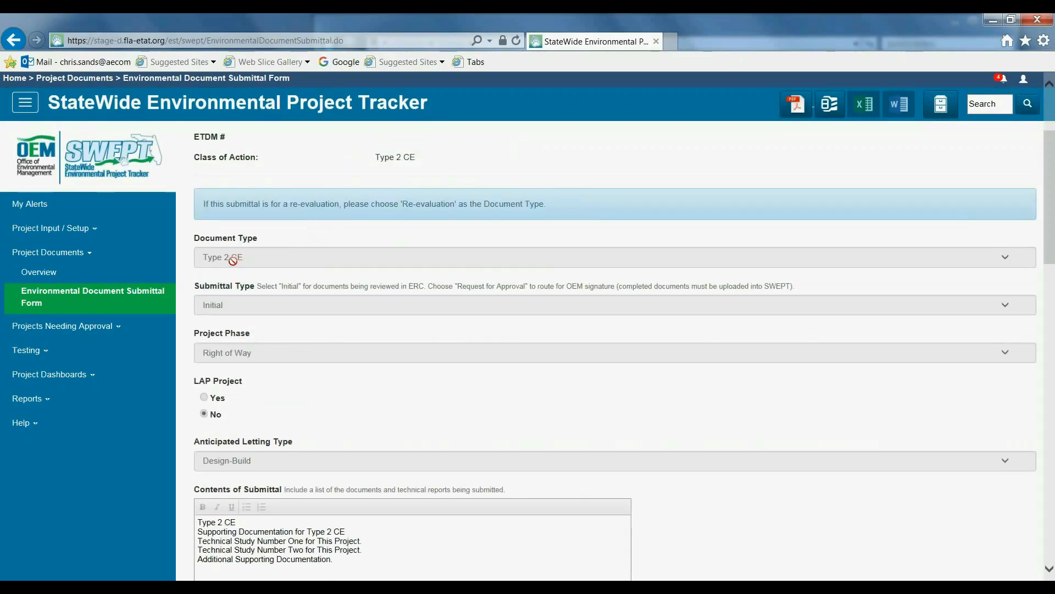
{"action": "scroll", "coordinate": [243, 432], "scroll_direction": "down", "scroll_amount": 15}
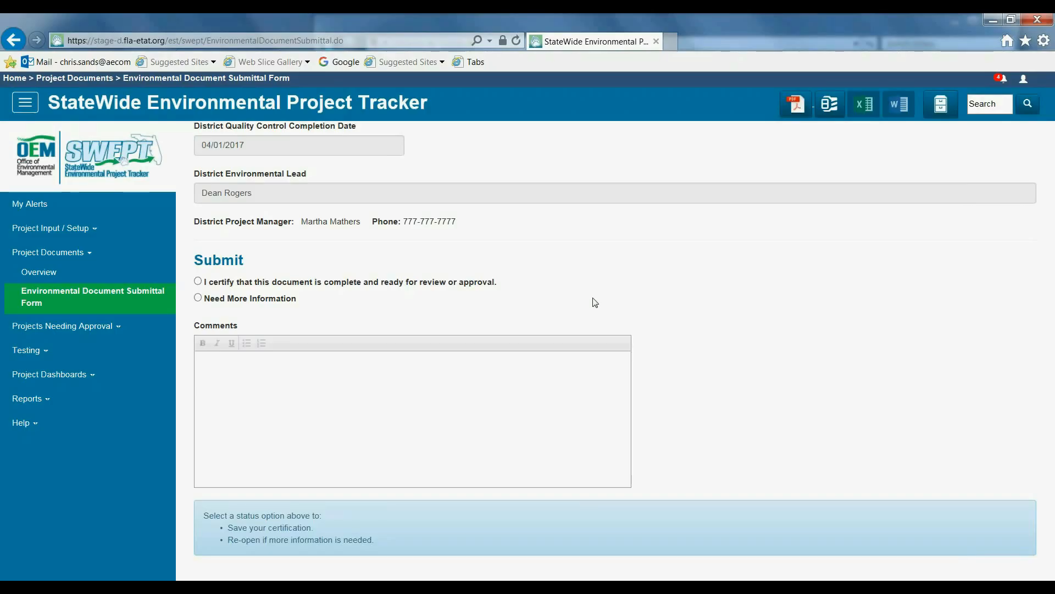
{"action": "left_click", "coordinate": [199, 281]}
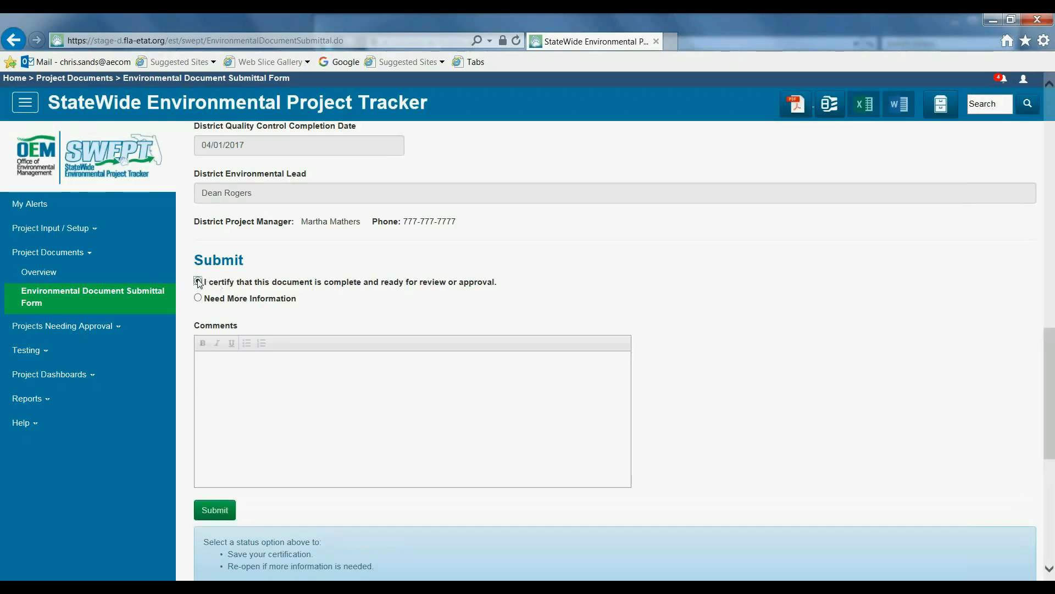
{"action": "left_click", "coordinate": [216, 511]}
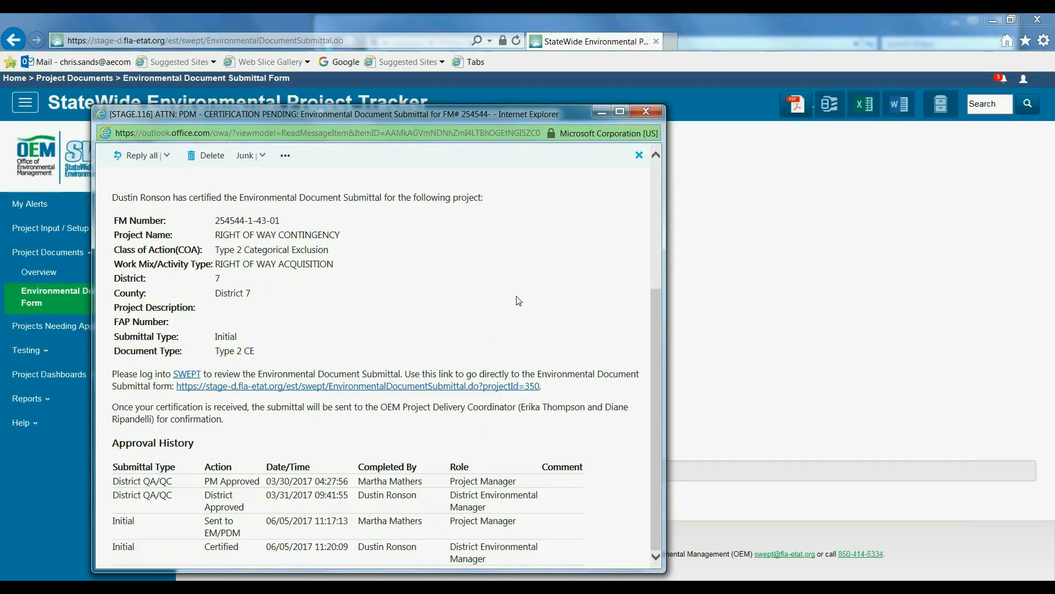
Step: Examine the certification-pending notification e-mail, including its recipient address
{"action": "scroll", "coordinate": [652, 311], "scroll_direction": "up", "scroll_amount": 3}
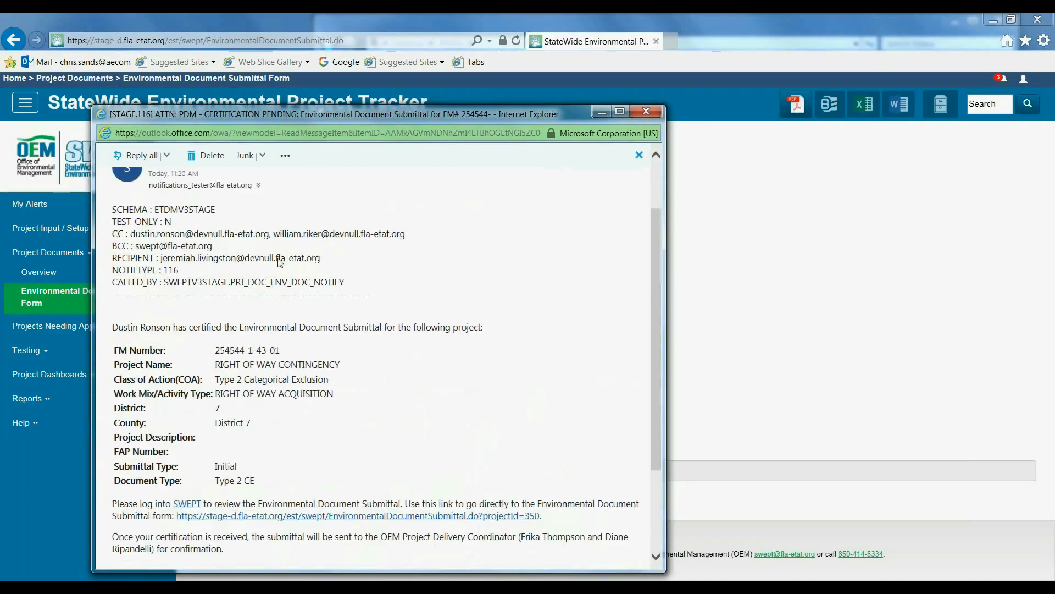
{"action": "left_click_drag", "start_coordinate": [320, 258], "coordinate": [184, 261]}
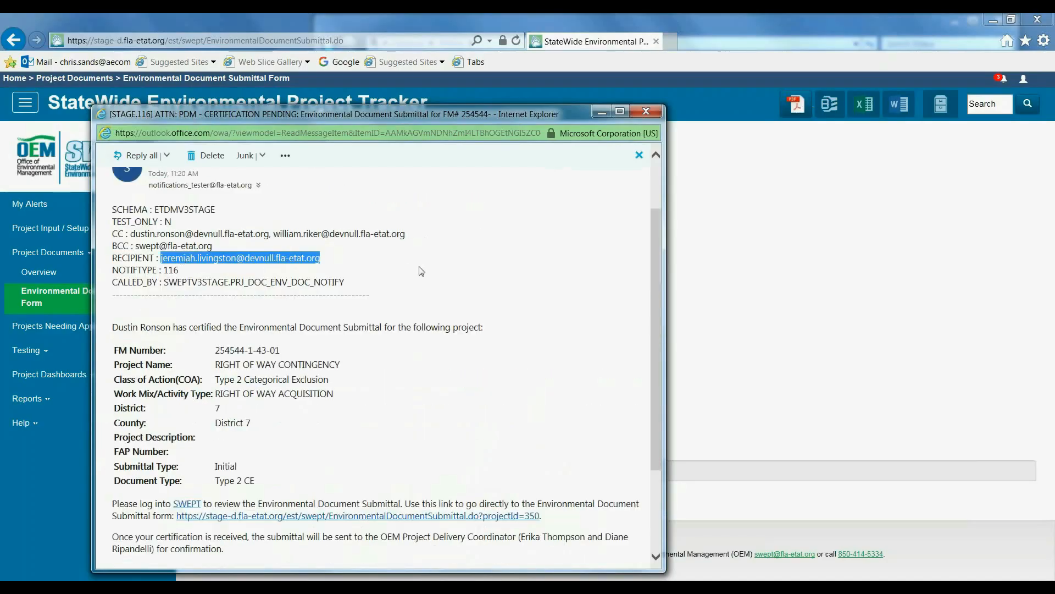
{"action": "left_click", "coordinate": [482, 269]}
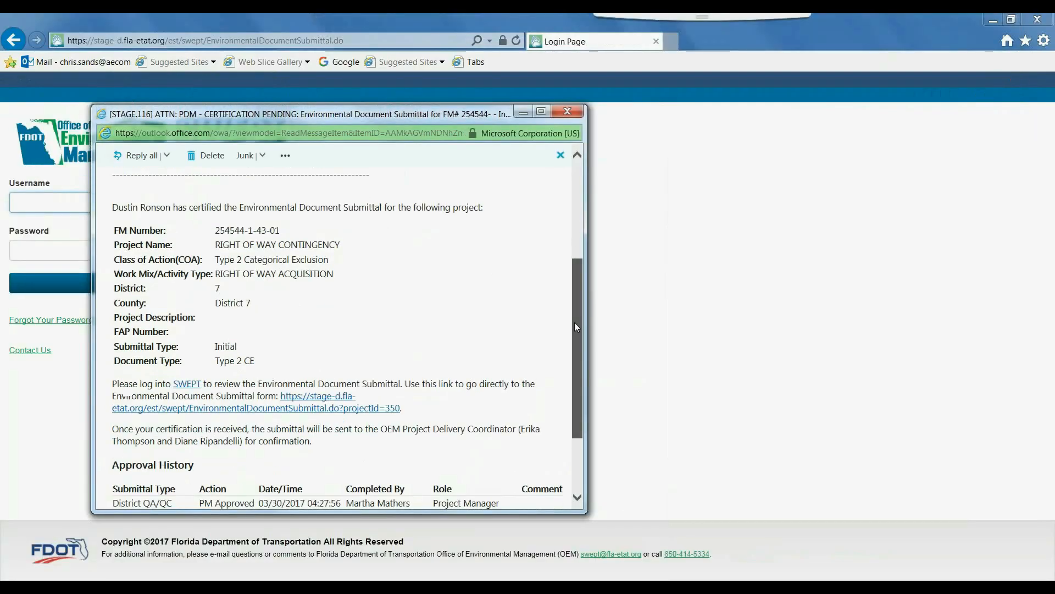
Step: Follow the e-mail's direct link to the Environmental Document Submittal form and sign in with the PDM username and account password
{"action": "left_click_drag", "start_coordinate": [574, 322], "coordinate": [574, 334]}
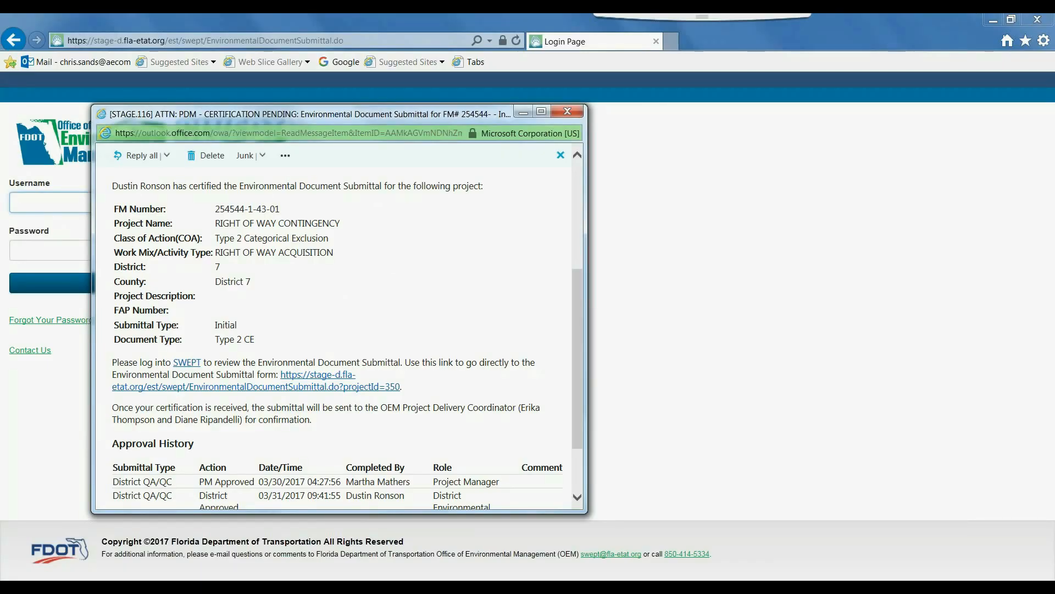
{"action": "left_click", "coordinate": [357, 387]}
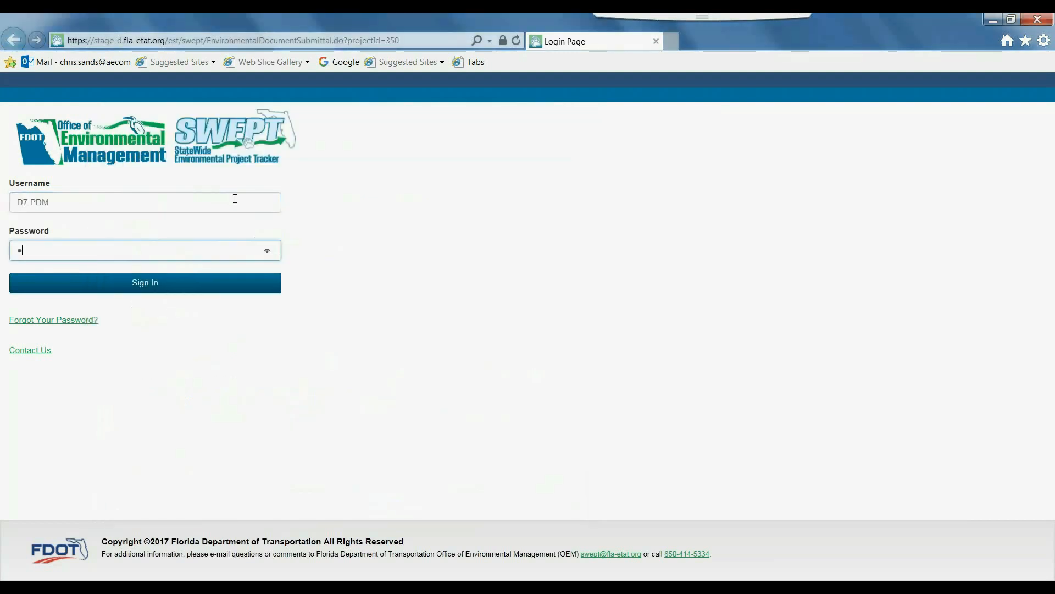
{"action": "type", "text": "••••"}
{"action": "type", "text": "••"}
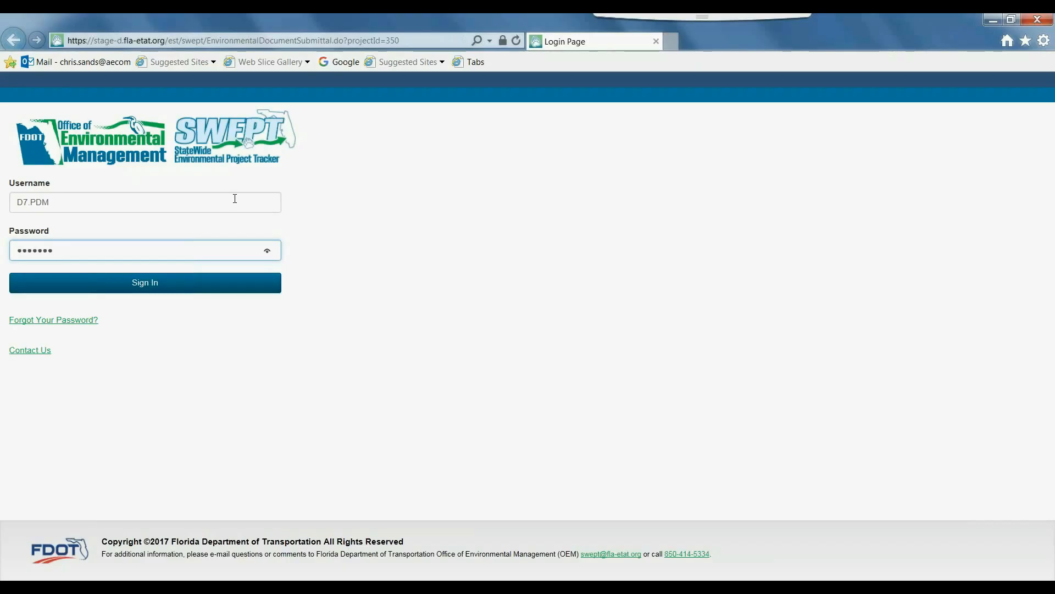
{"action": "left_click", "coordinate": [198, 288]}
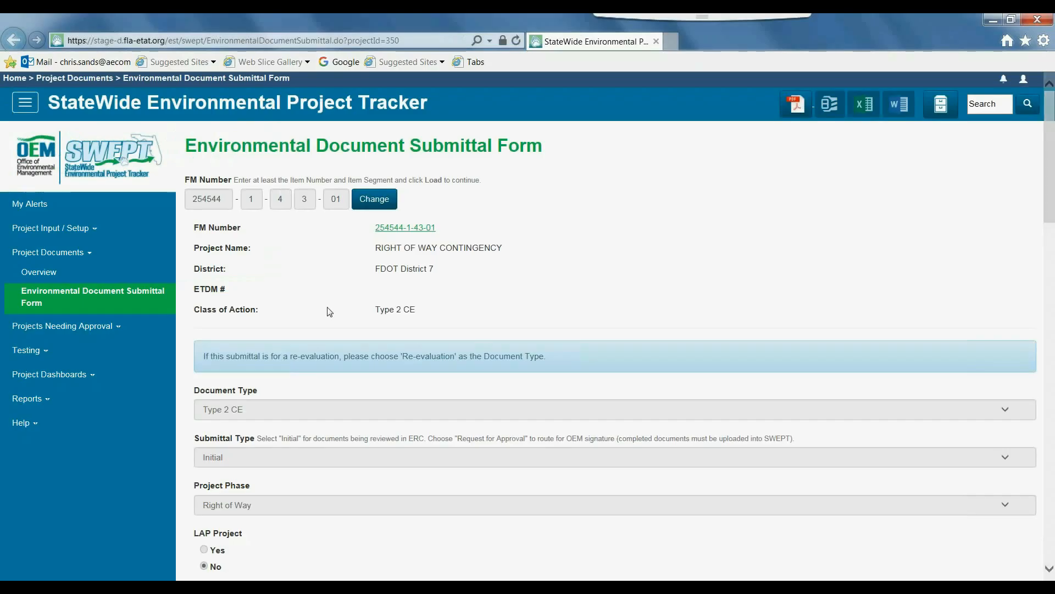
Step: Select the option certifying that the document is complete and ready for review or approval
{"action": "scroll", "coordinate": [472, 330], "scroll_direction": "down", "scroll_amount": 15}
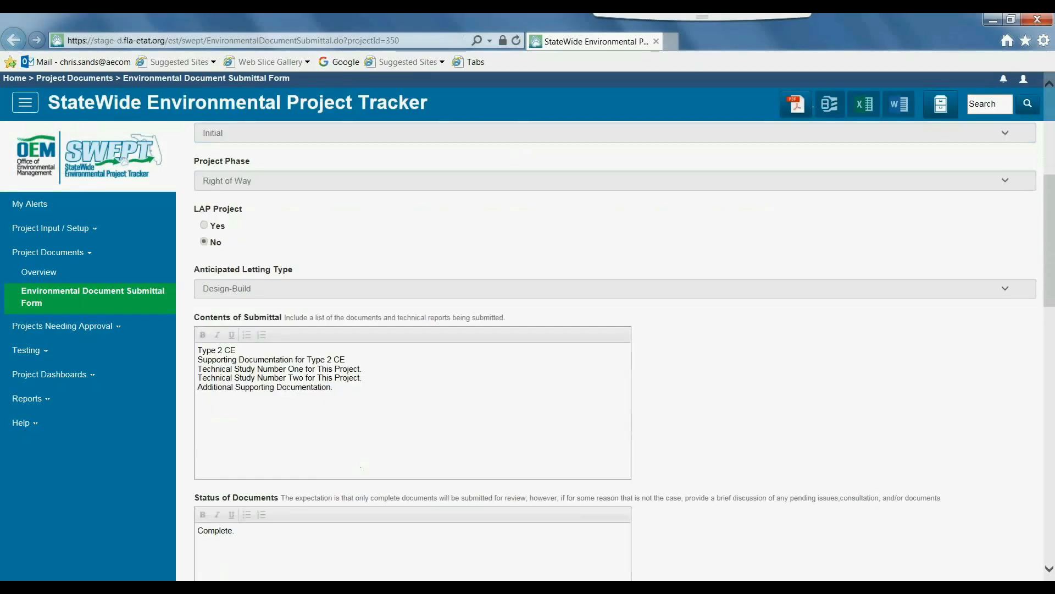
{"action": "left_click", "coordinate": [198, 226]}
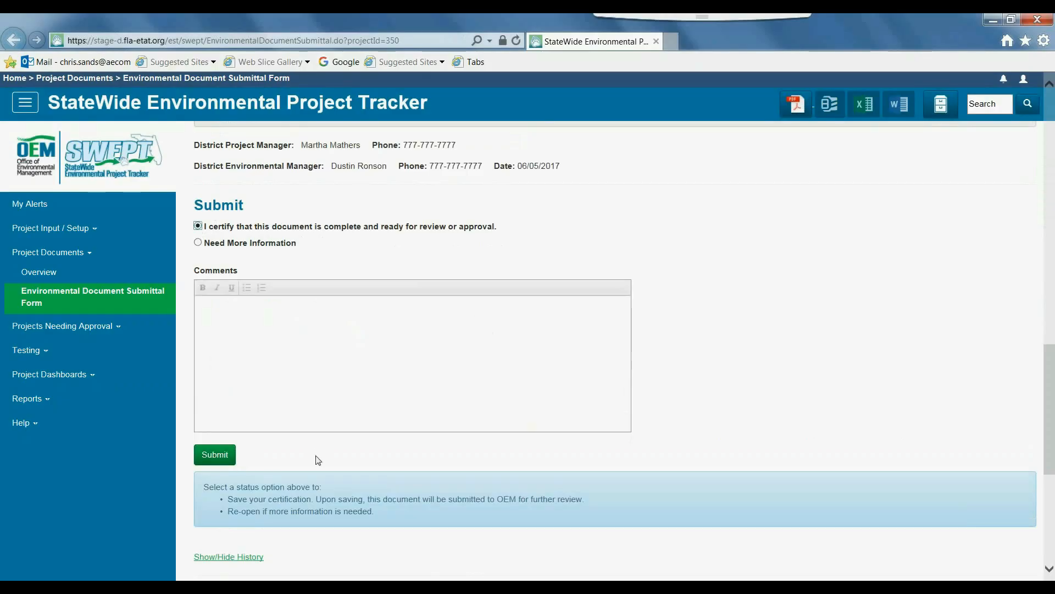
Step: Open the RIGHT OF WAY CONTINGENCY submittal for review from the District Signatures list of projects needing approval
{"action": "left_click", "coordinate": [88, 330]}
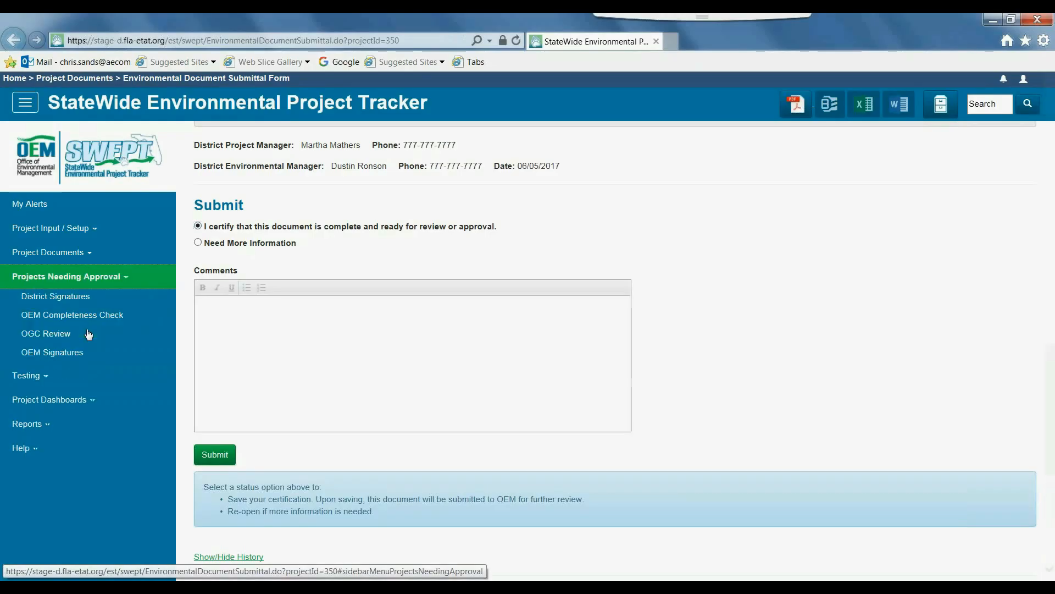
{"action": "left_click", "coordinate": [65, 303]}
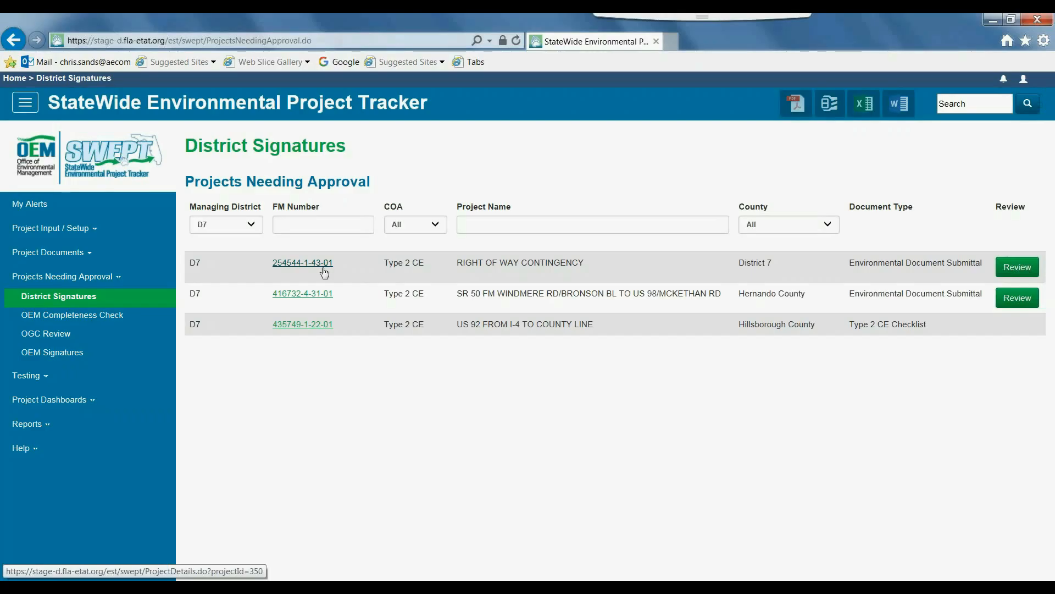
{"action": "left_click", "coordinate": [1018, 269]}
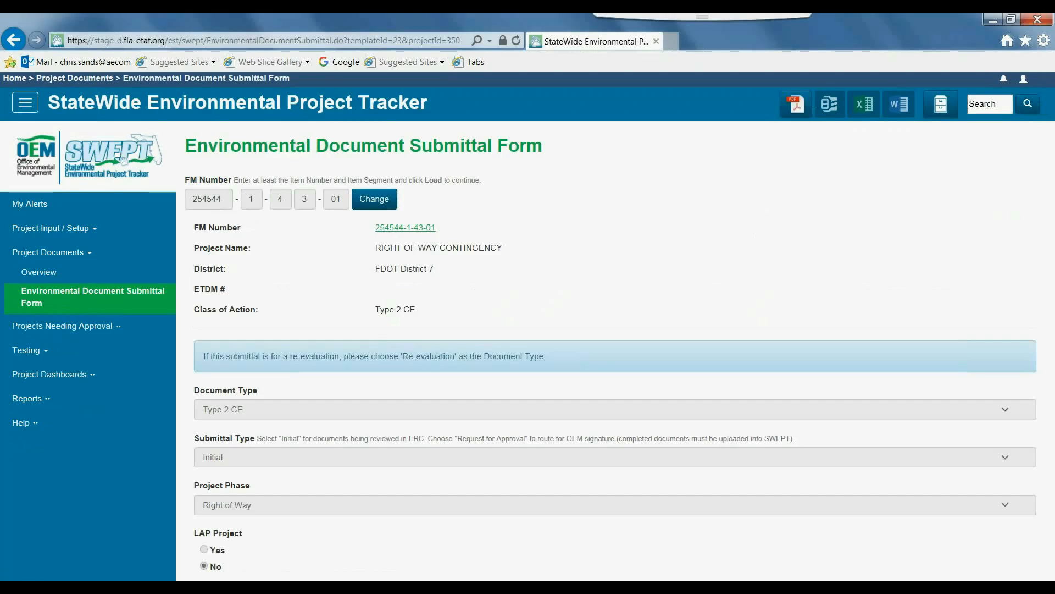
{"action": "scroll", "coordinate": [824, 288], "scroll_direction": "down", "scroll_amount": 8}
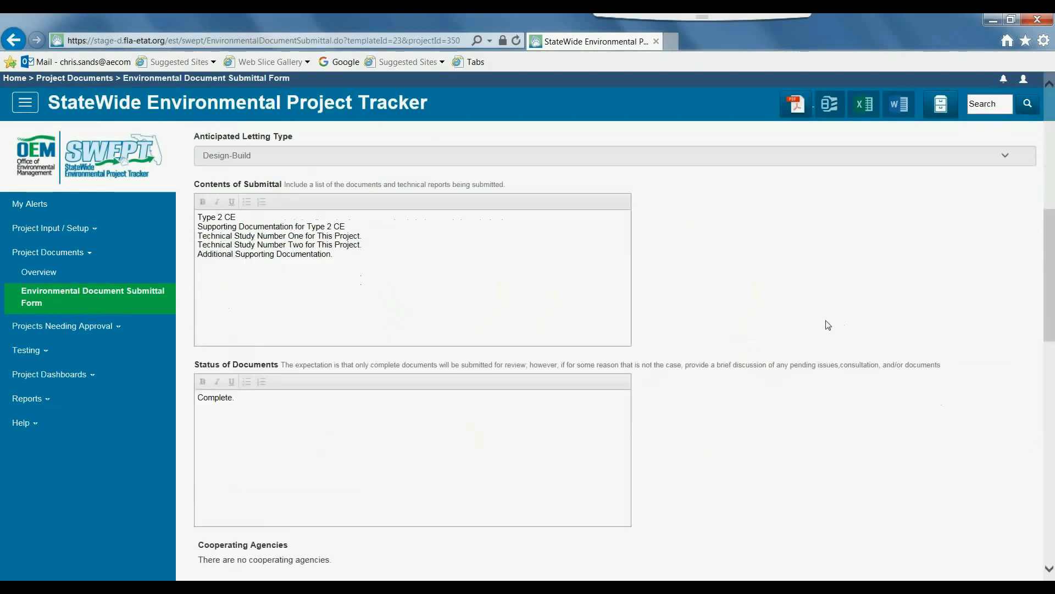
Step: Review the RIGHT OF WAY CONTINGENCY submittal form and certify the document as complete and ready for review or approval
{"action": "scroll", "coordinate": [828, 325], "scroll_direction": "down", "scroll_amount": 8}
{"action": "scroll", "coordinate": [790, 345], "scroll_direction": "up", "scroll_amount": 3}
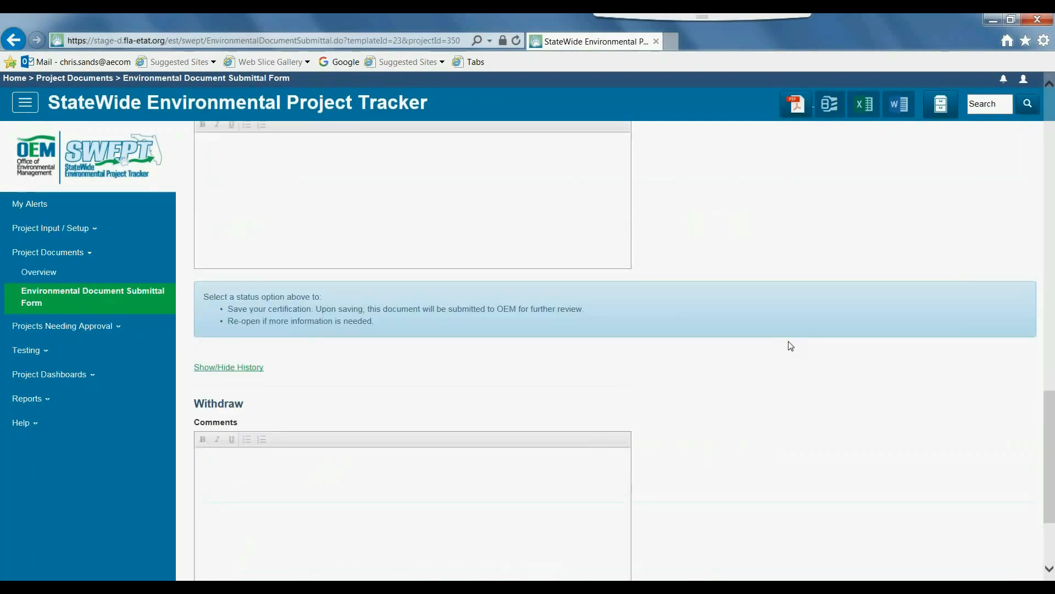
{"action": "scroll", "coordinate": [790, 345], "scroll_direction": "up", "scroll_amount": 3}
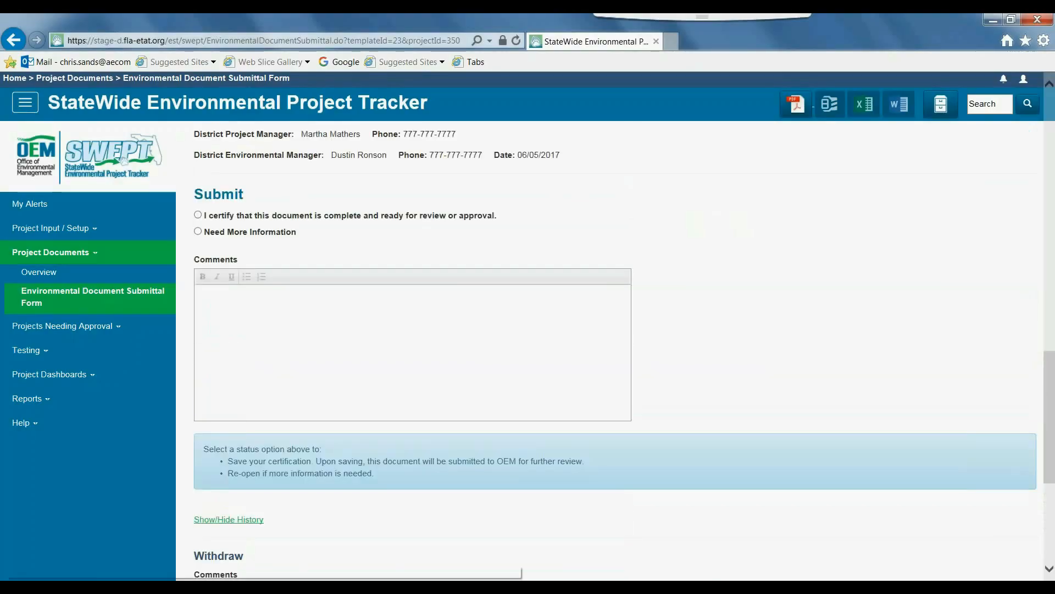
{"action": "left_click", "coordinate": [198, 215]}
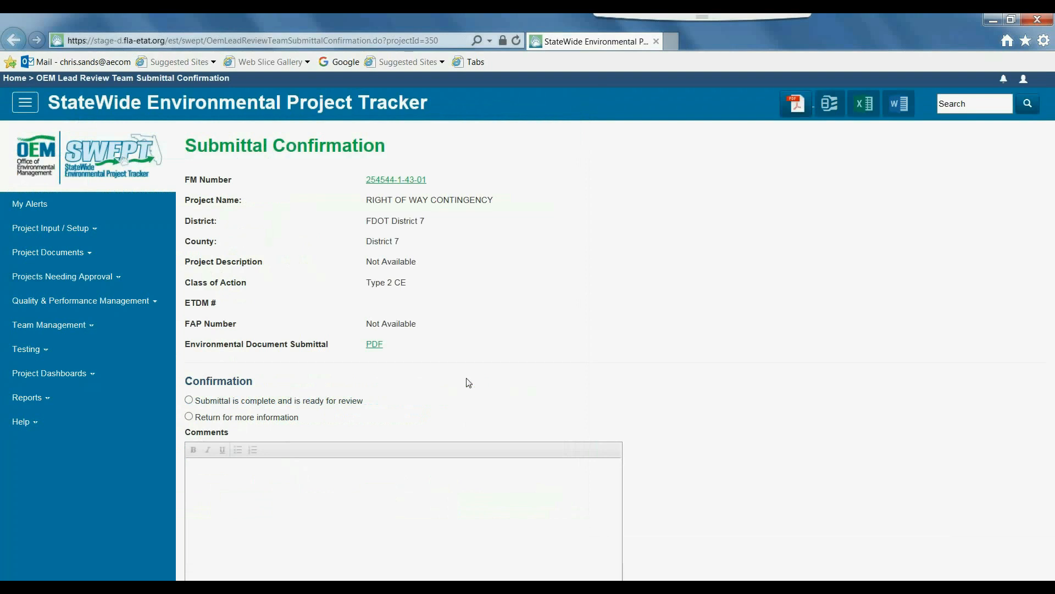
Step: Confirm on the OEM Submittal Confirmation page that the submittal is complete and ready for review, and submit the confirmation
{"action": "left_click", "coordinate": [188, 400]}
{"action": "scroll", "coordinate": [260, 456], "scroll_direction": "down", "scroll_amount": 3}
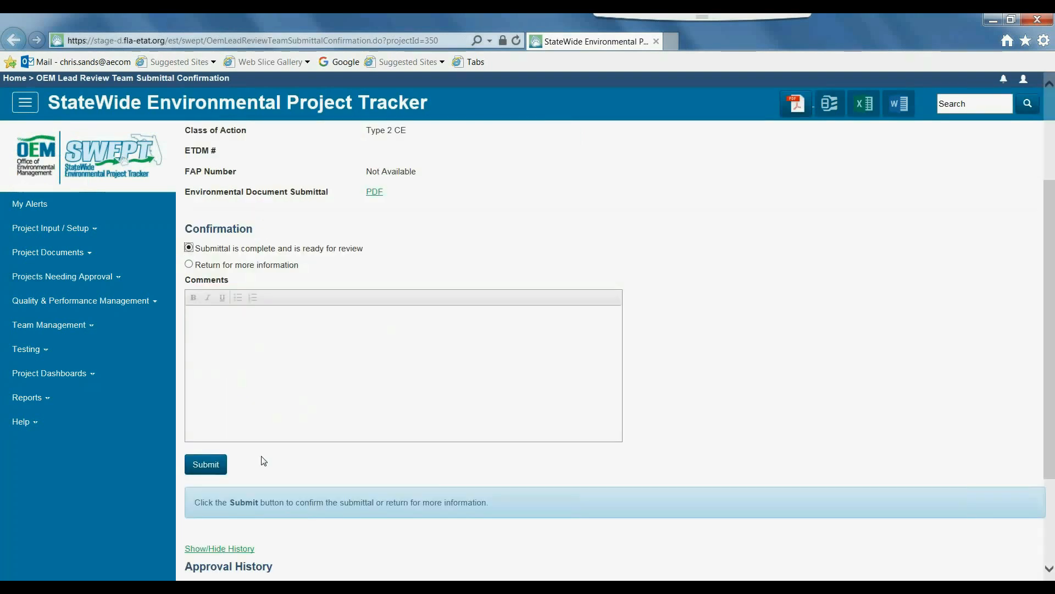
{"action": "left_click", "coordinate": [207, 466]}
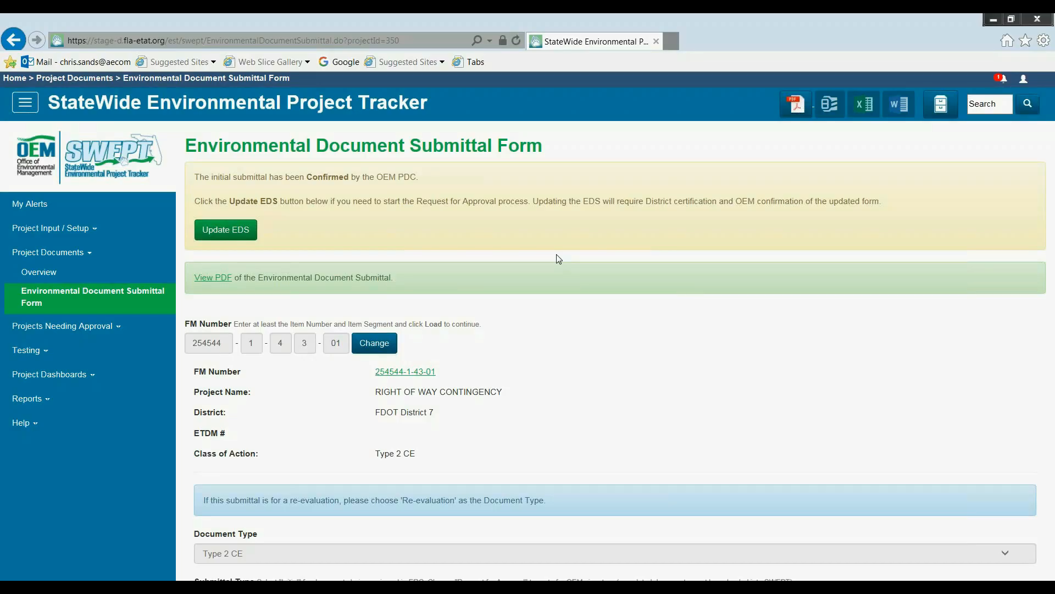
Step: Reopen the confirmed Environmental Document Submittal form for updating to start the Request for Approval process
{"action": "scroll", "coordinate": [584, 344], "scroll_direction": "down", "scroll_amount": 5}
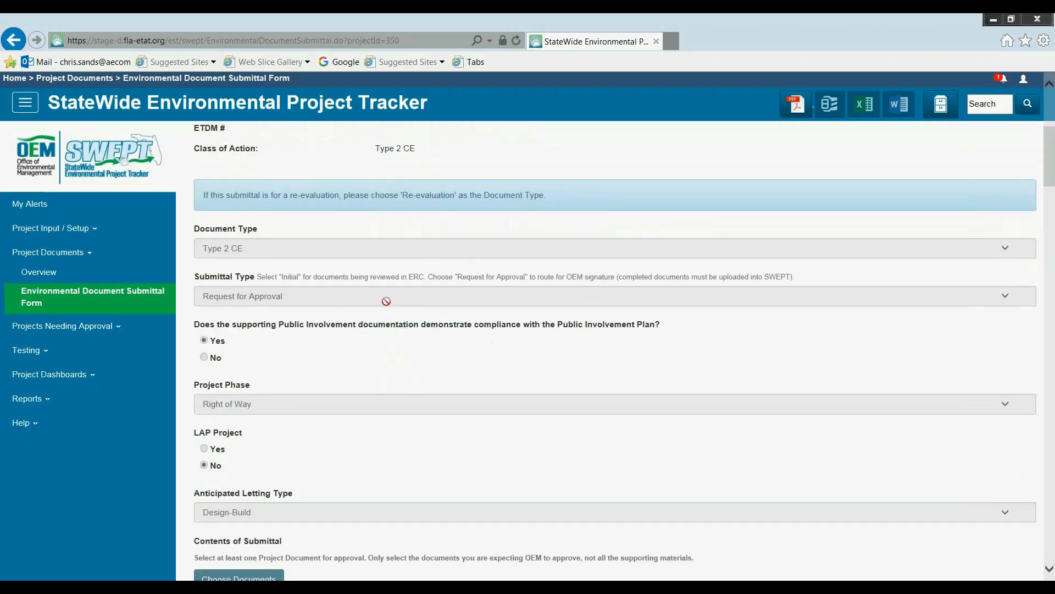
{"action": "scroll", "coordinate": [517, 320], "scroll_direction": "up", "scroll_amount": 5}
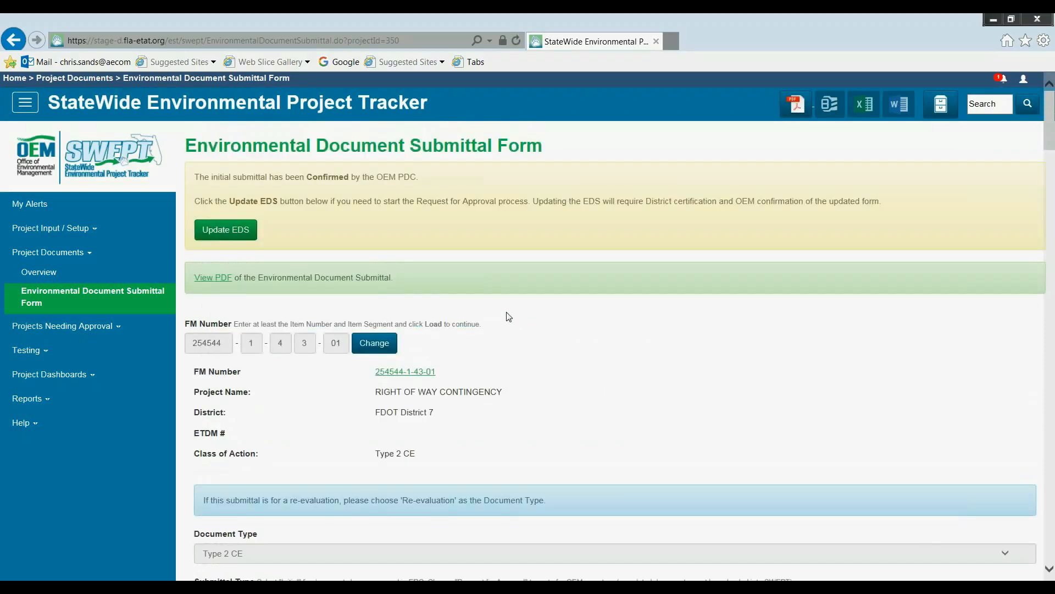
{"action": "left_click", "coordinate": [226, 231]}
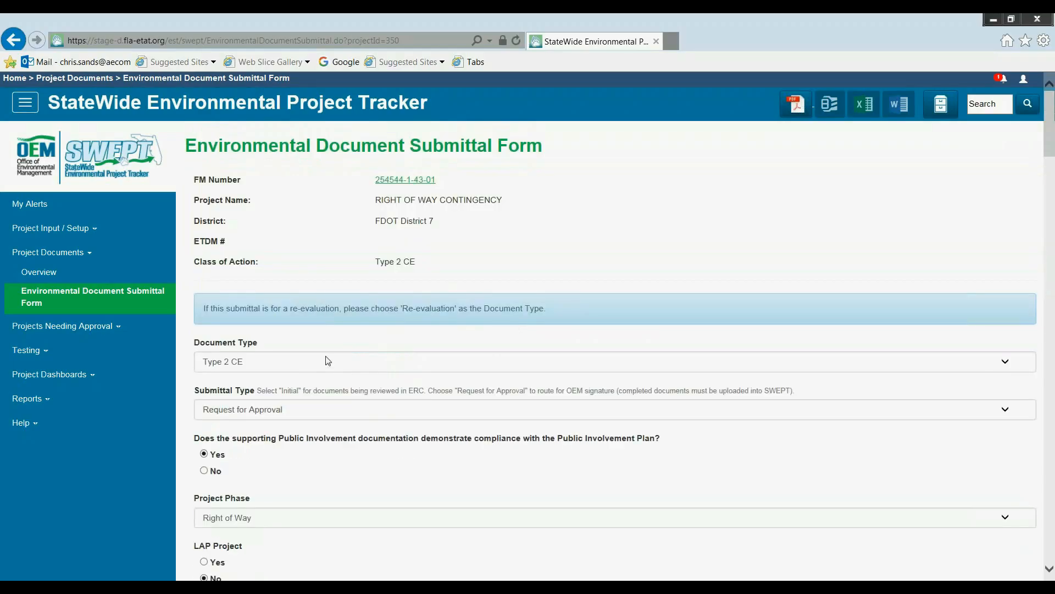
Step: Review the project documents selected for the contents of the submittal and close the document selection
{"action": "scroll", "coordinate": [327, 357], "scroll_direction": "down", "scroll_amount": 1}
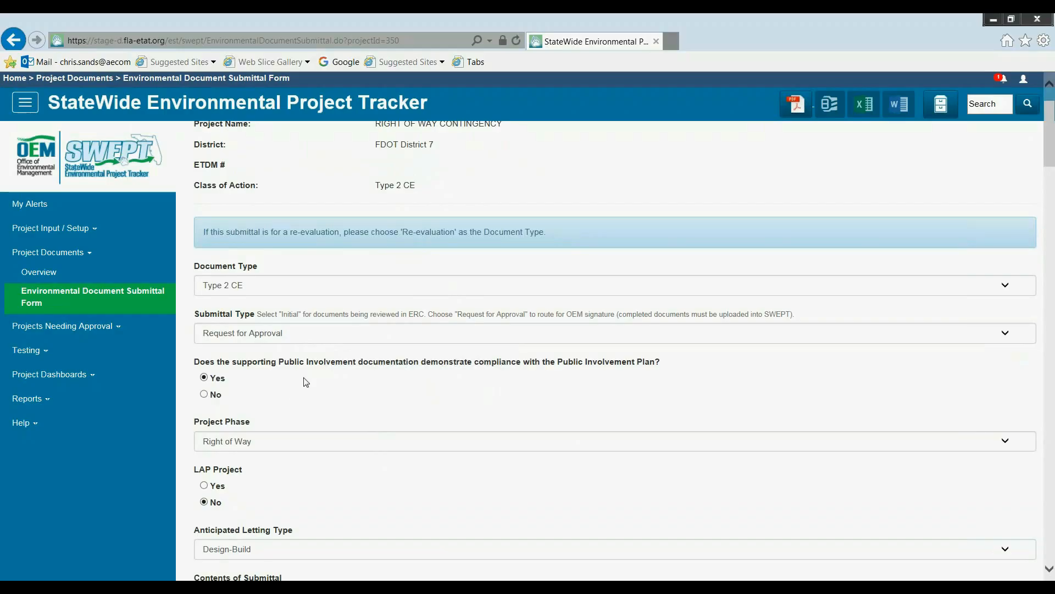
{"action": "scroll", "coordinate": [324, 382], "scroll_direction": "down", "scroll_amount": 4}
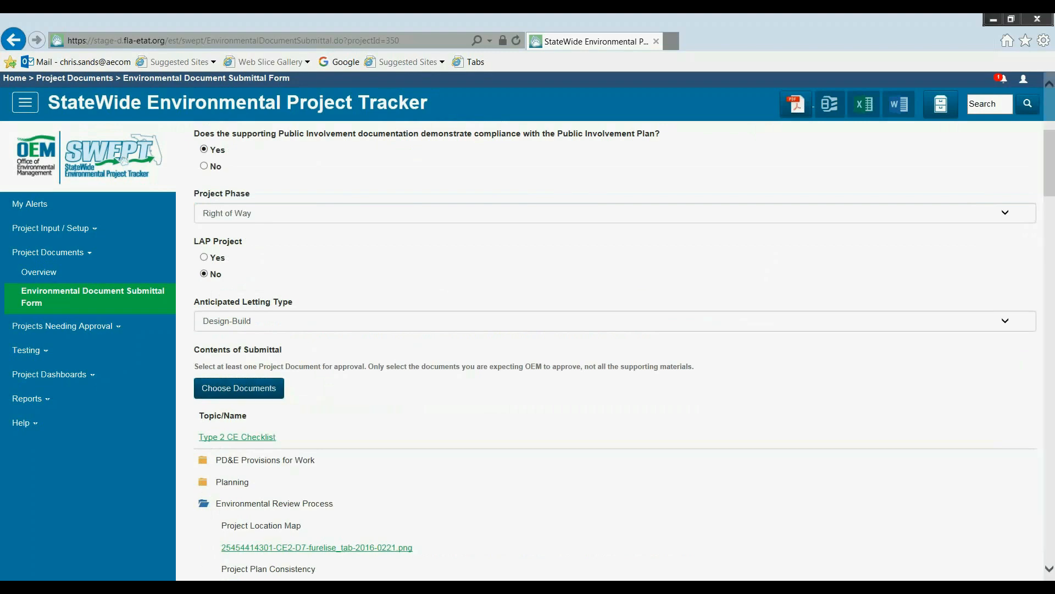
{"action": "left_click", "coordinate": [240, 396]}
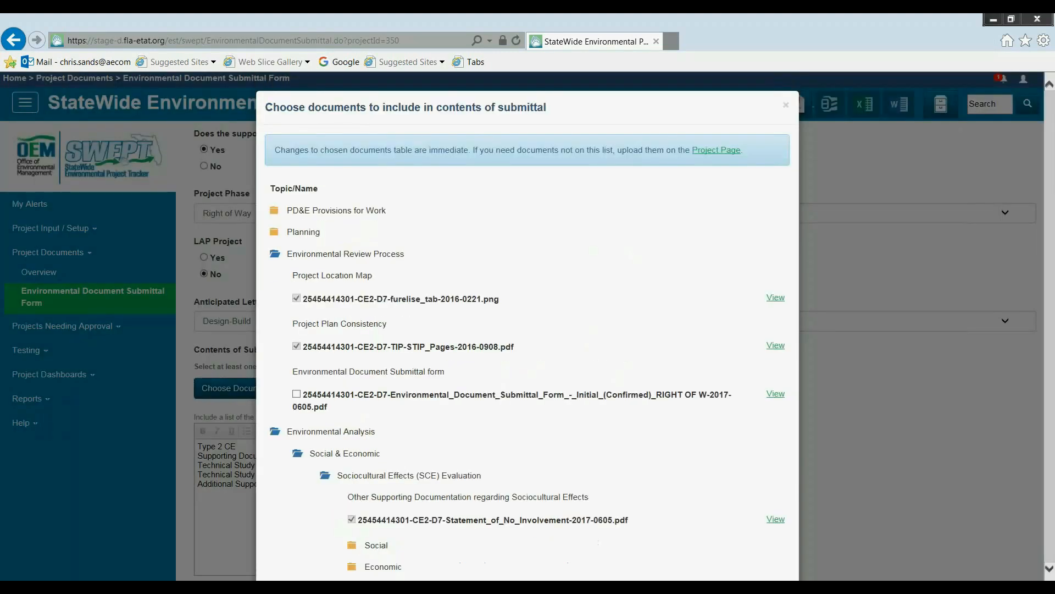
{"action": "scroll", "coordinate": [597, 295], "scroll_direction": "down", "scroll_amount": 5}
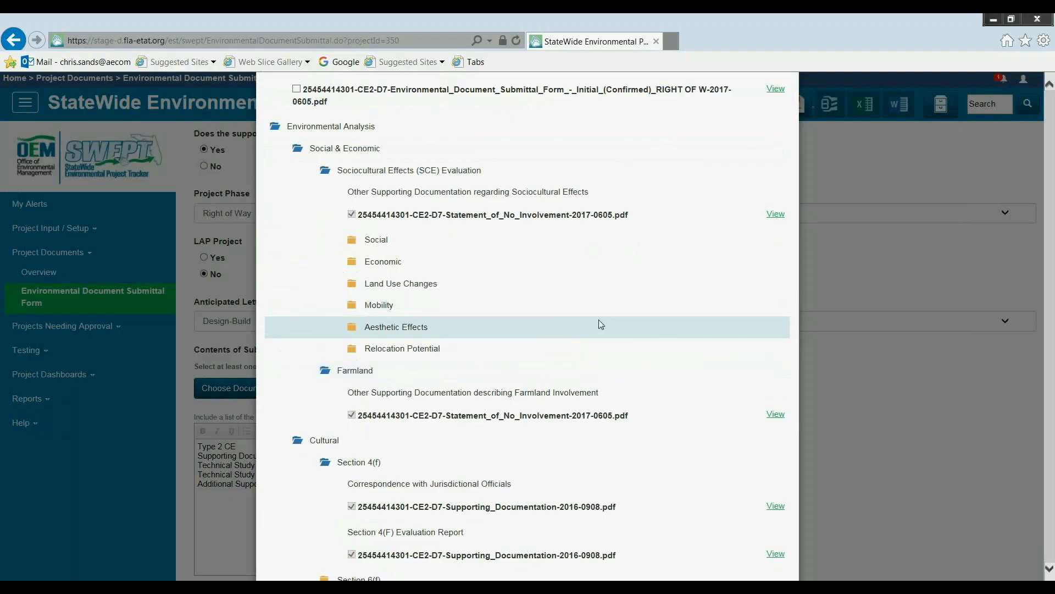
{"action": "scroll", "coordinate": [599, 320], "scroll_direction": "down", "scroll_amount": 10}
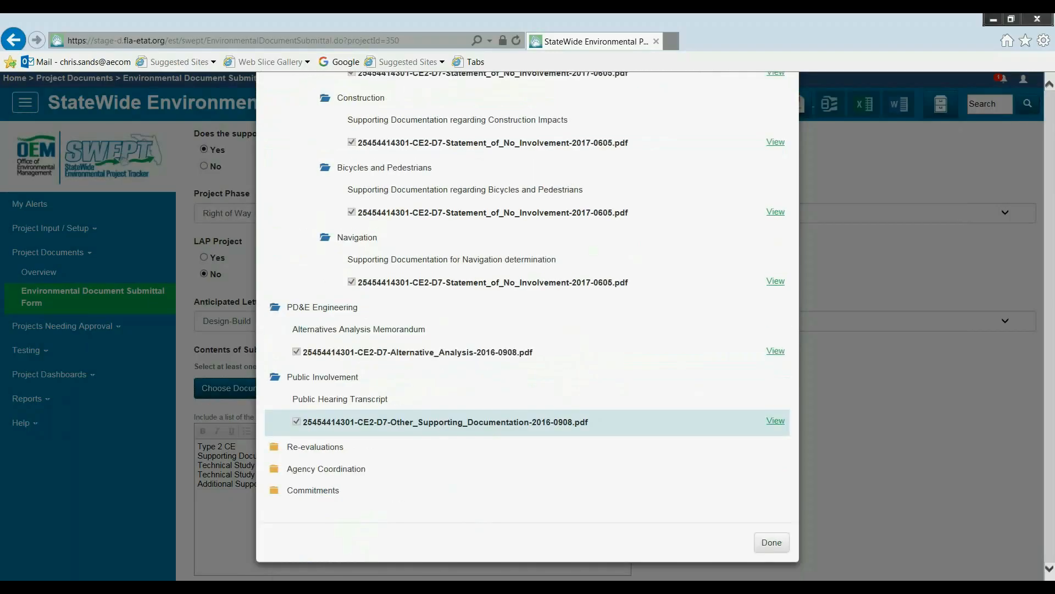
{"action": "left_click", "coordinate": [770, 543]}
Step: Submit the updated Request for Approval form with the Send for Review option
{"action": "scroll", "coordinate": [695, 451], "scroll_direction": "down", "scroll_amount": 15}
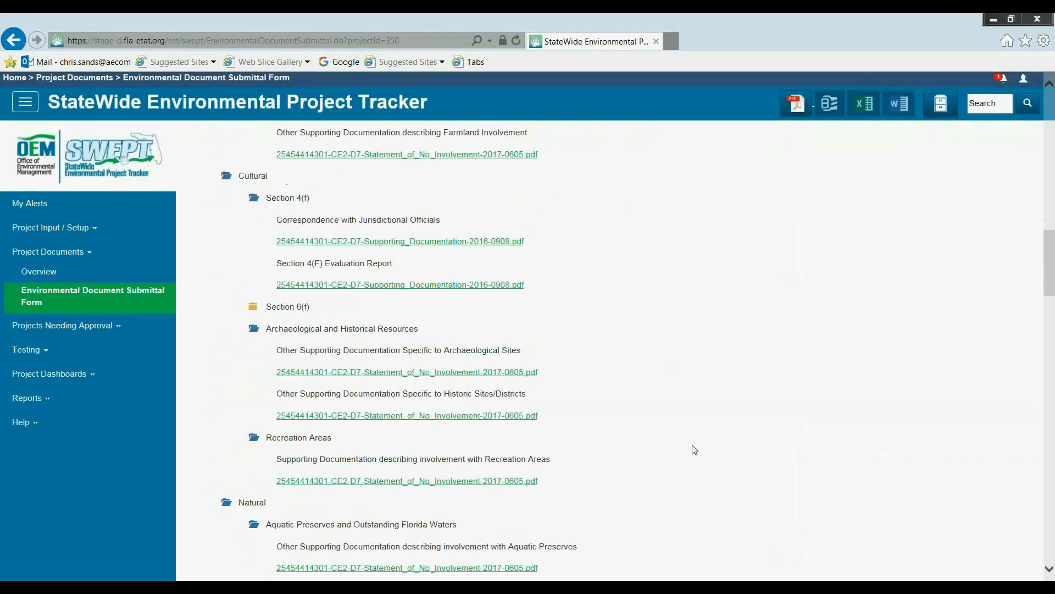
{"action": "scroll", "coordinate": [694, 449], "scroll_direction": "down", "scroll_amount": 15}
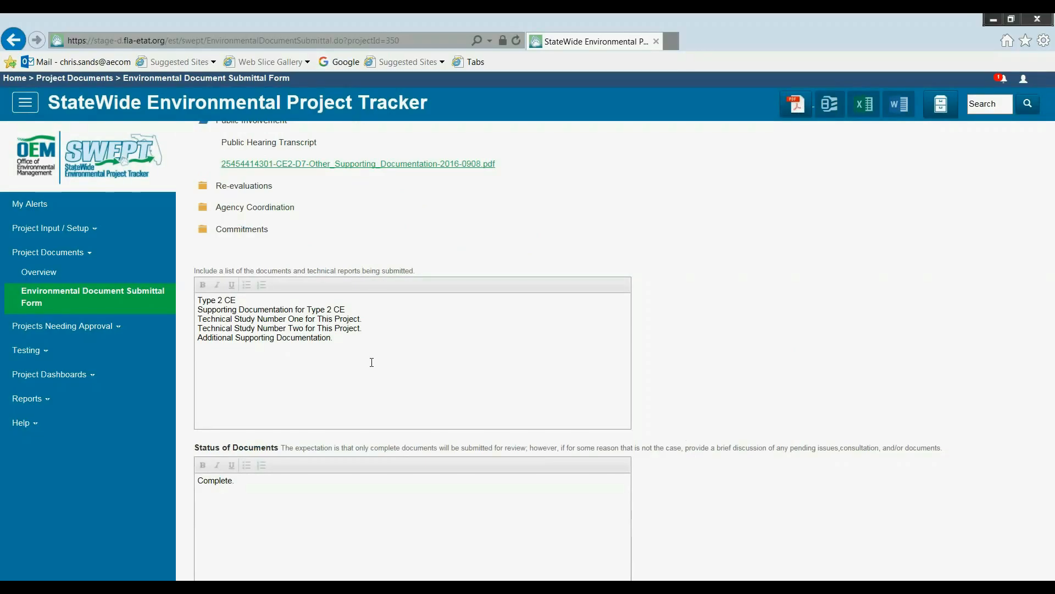
{"action": "scroll", "coordinate": [369, 369], "scroll_direction": "down", "scroll_amount": 3}
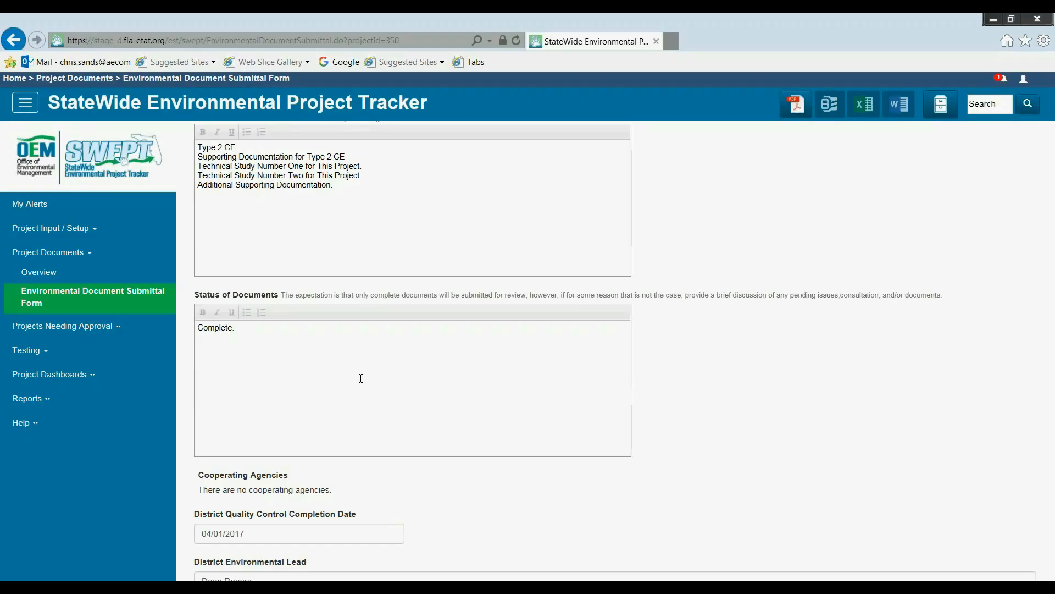
{"action": "scroll", "coordinate": [361, 378], "scroll_direction": "down", "scroll_amount": 6}
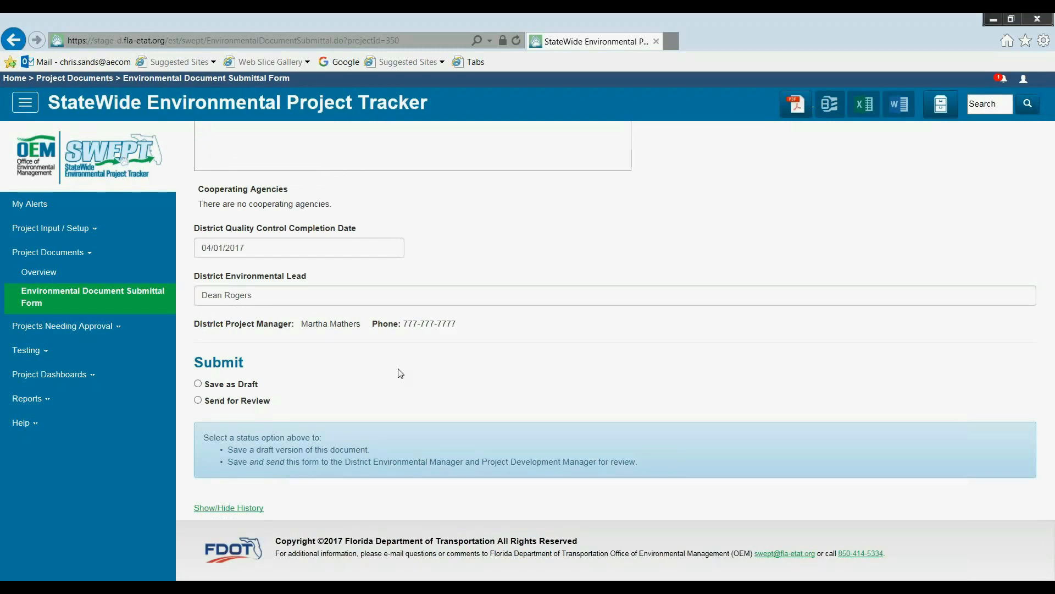
{"action": "left_click", "coordinate": [199, 400]}
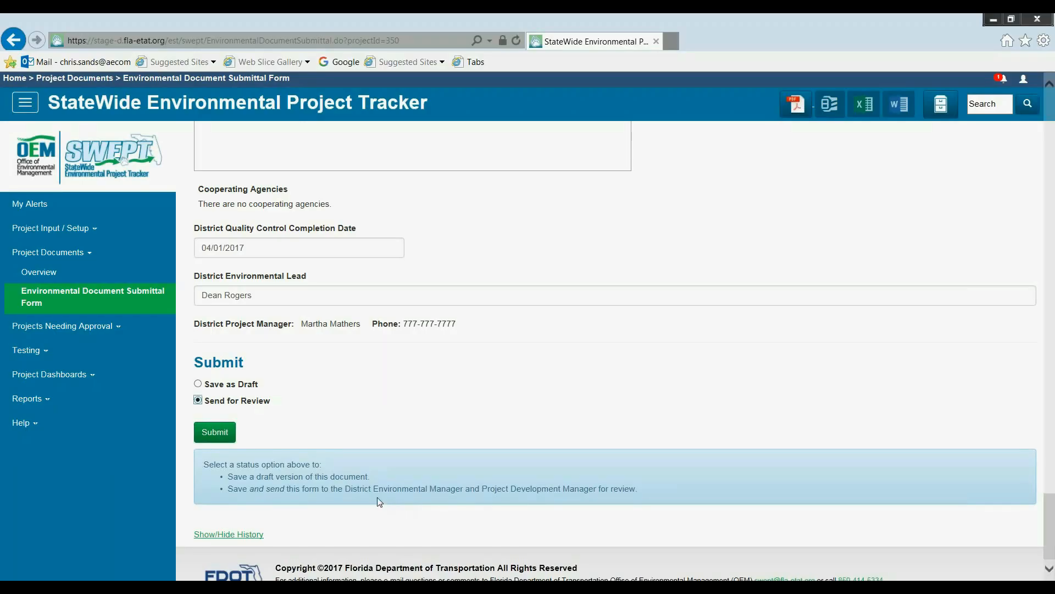
{"action": "left_click", "coordinate": [222, 438]}
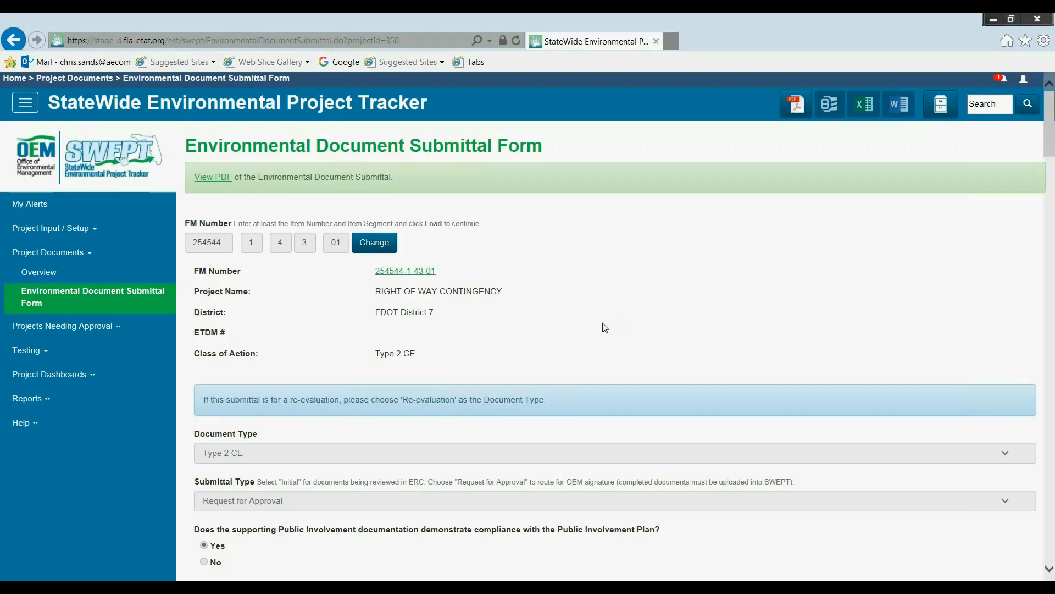
Step: Open the Environmental Document Review Process guide from the Quick Guides help
{"action": "left_click", "coordinate": [30, 428]}
{"action": "left_click", "coordinate": [60, 419]}
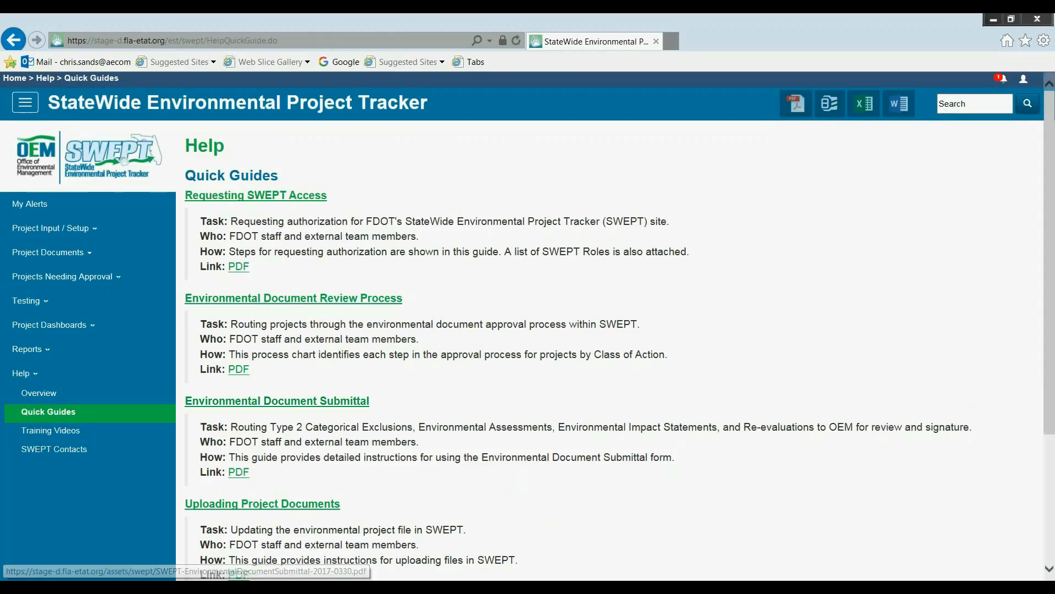
{"action": "left_click", "coordinate": [312, 299]}
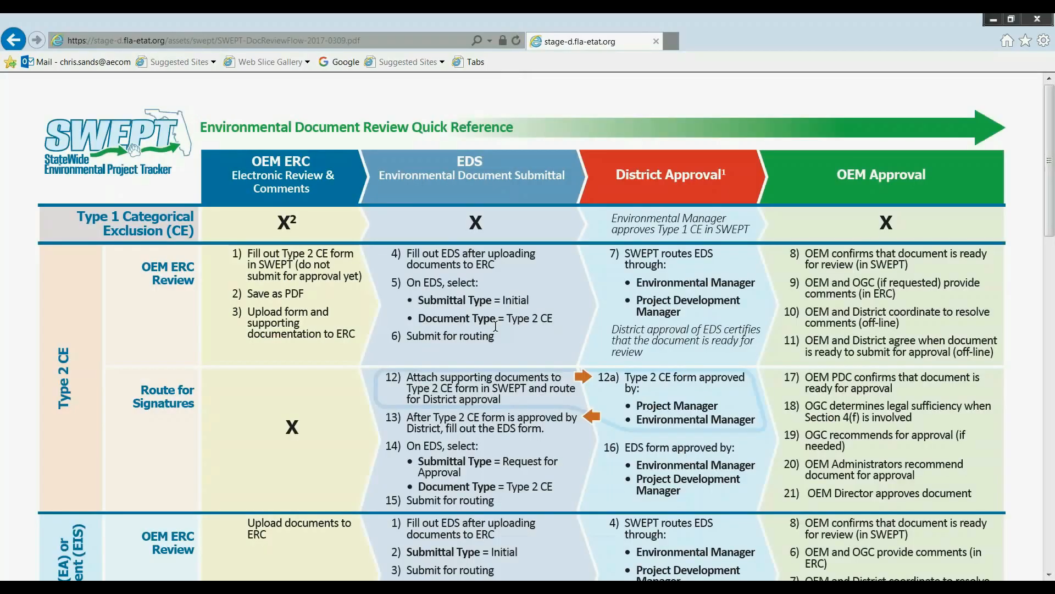